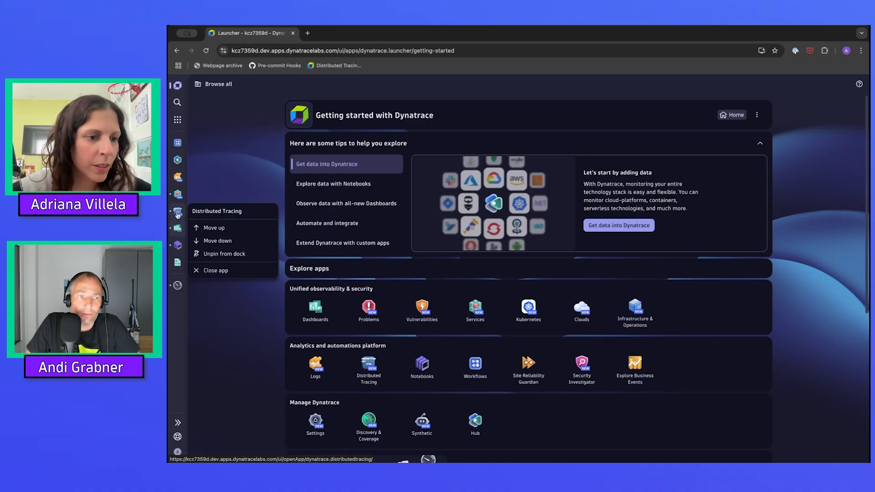
# Open the Notebooks app to work in the OTel Demo Notebook
pyautogui.click(178, 246)
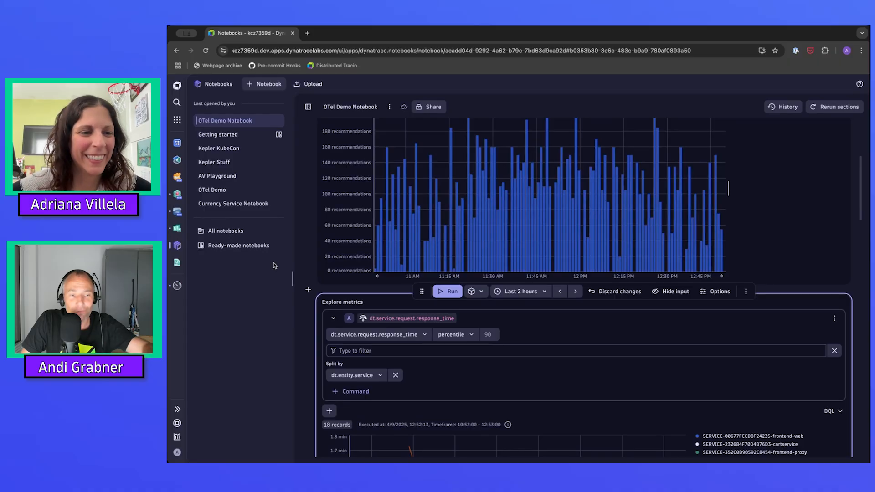
# Show the labels of the app dock and search the environment for "note" without opening a result
pyautogui.click(177, 410)
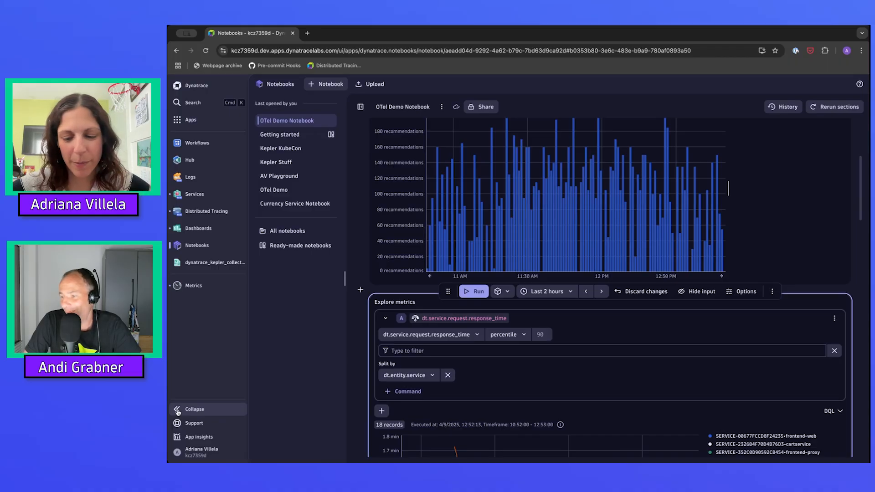
pyautogui.press('super+k')
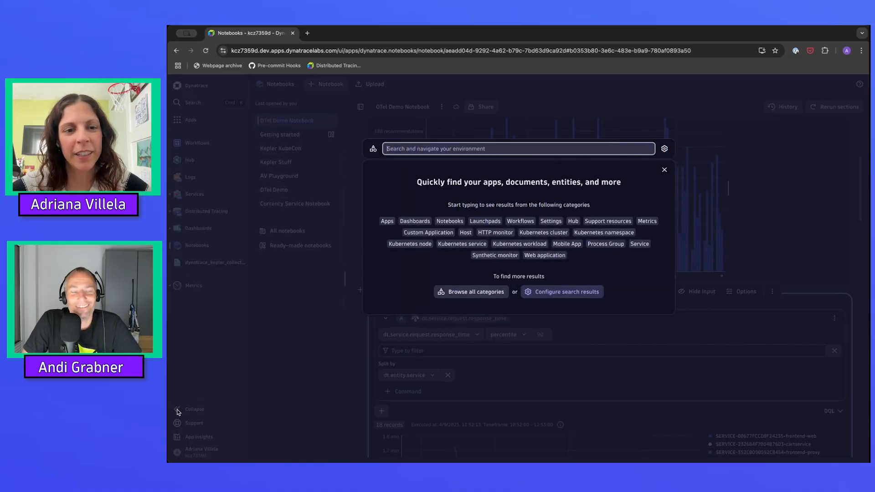
pyautogui.write('note')
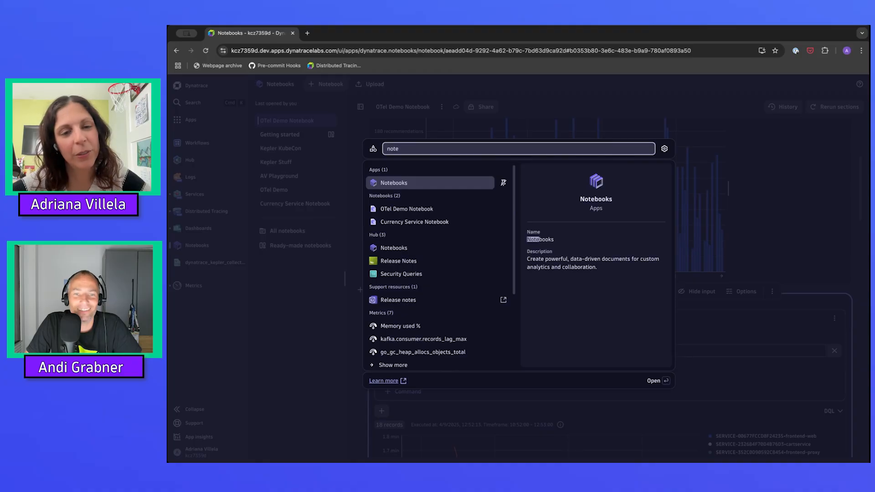
pyautogui.press('BackSpace')
pyautogui.press('BackSpace')
pyautogui.press('BackSpace')
pyautogui.press('BackSpace')
pyautogui.press('Escape')
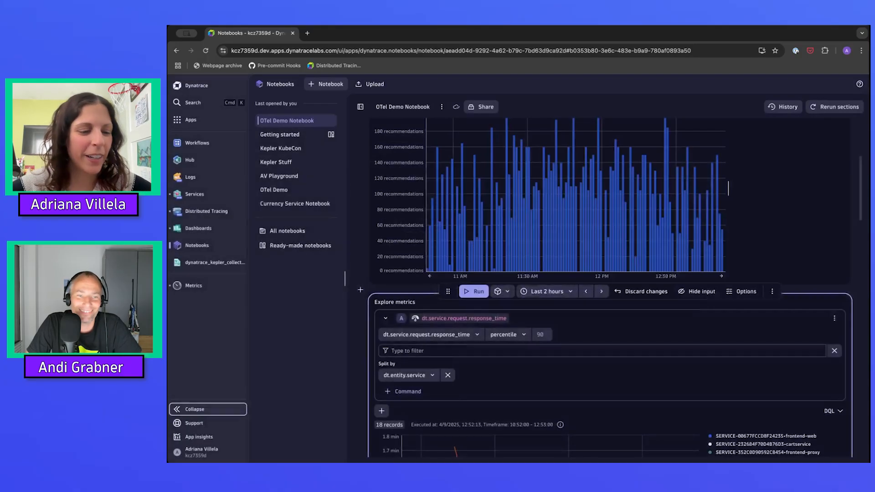
pyautogui.click(191, 409)
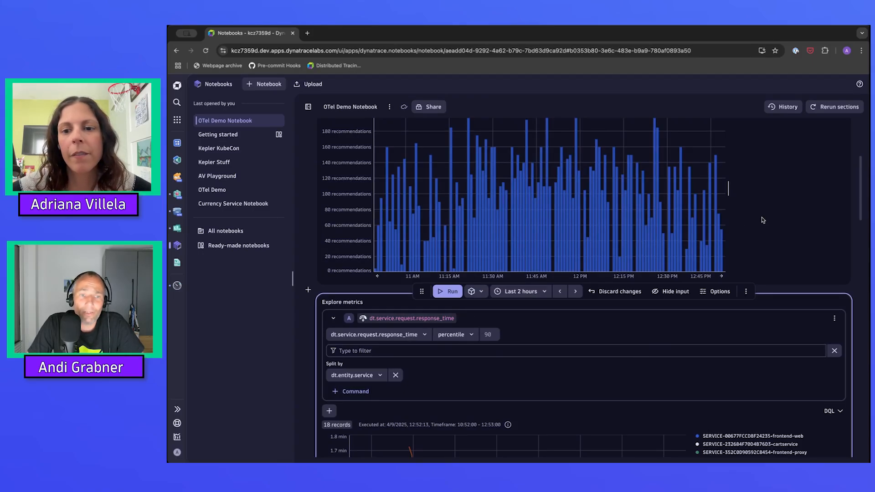
# Rerun all sections of the OTel Demo Notebook and review the app_recommendations_counter chart
pyautogui.scroll(-3, 763, 220)
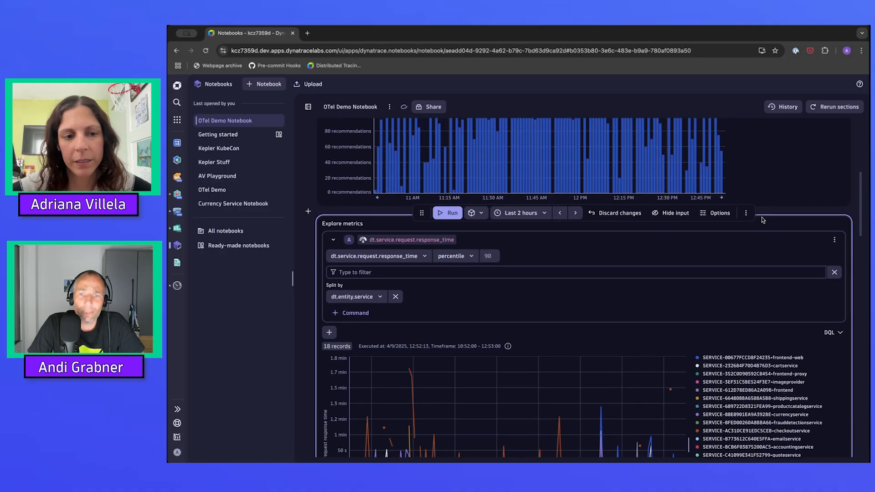
pyautogui.scroll(5, 763, 220)
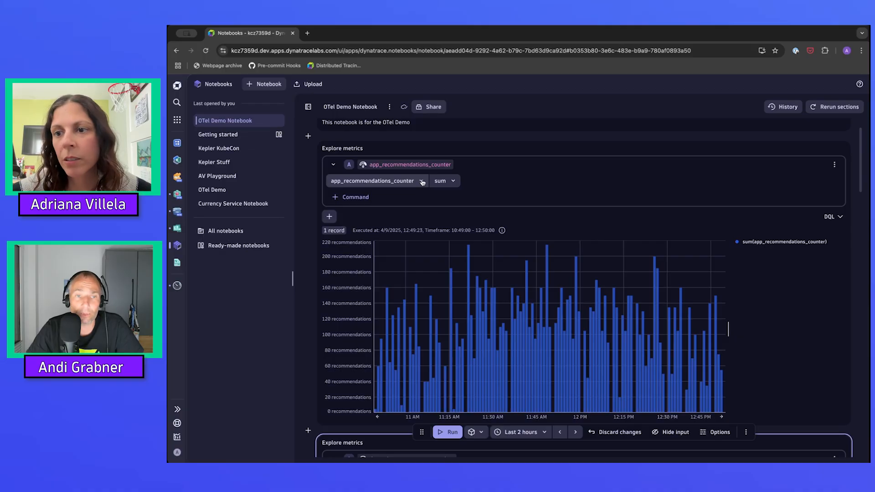
pyautogui.click(832, 108)
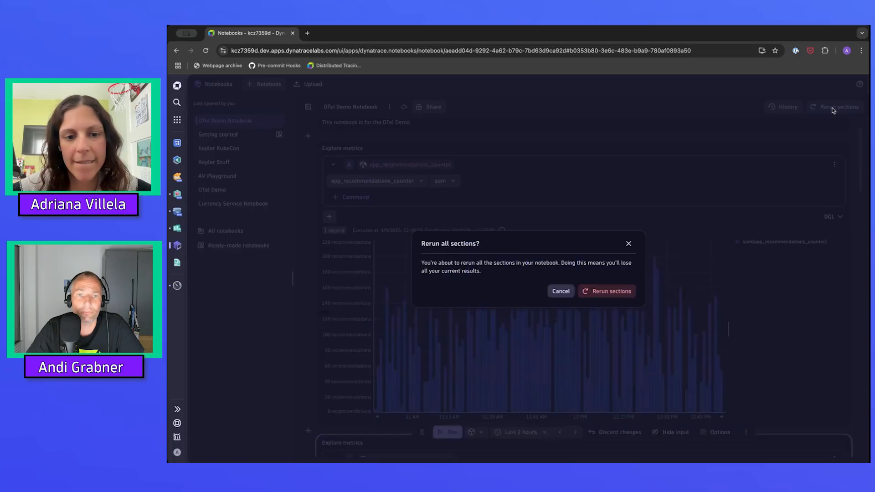
pyautogui.click(603, 292)
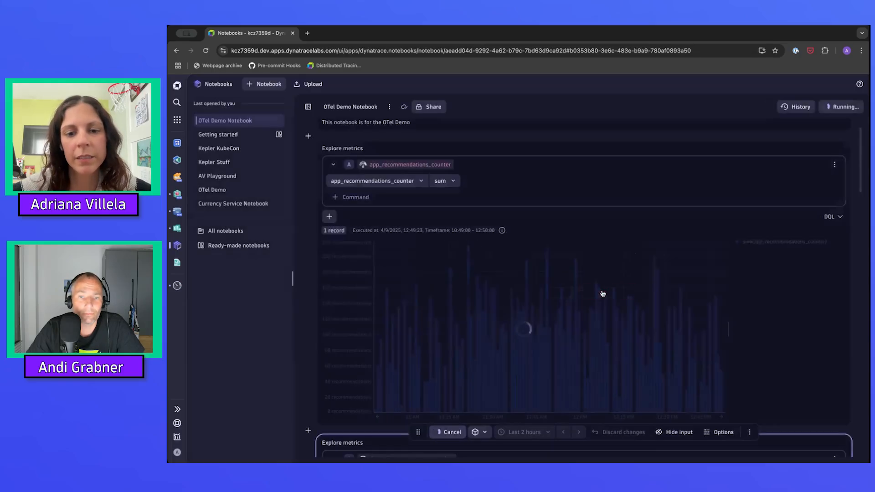
pyautogui.scroll(-1, 602, 293)
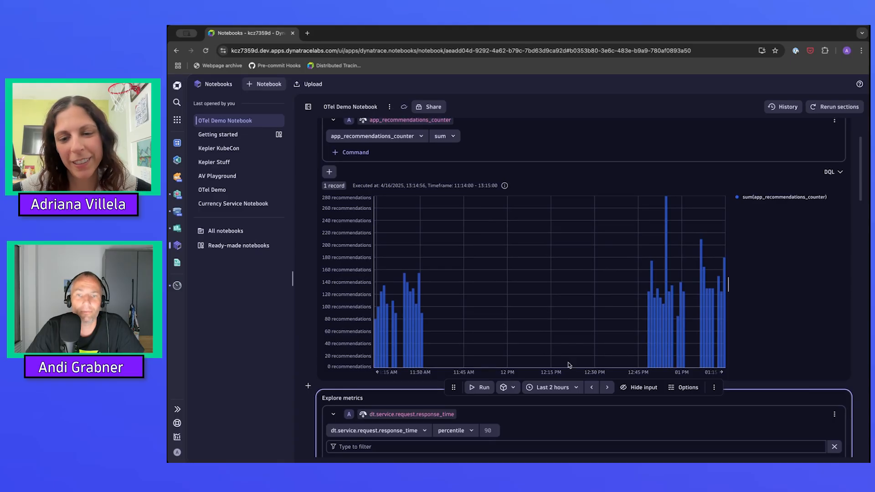
pyautogui.scroll(-1, 835, 310)
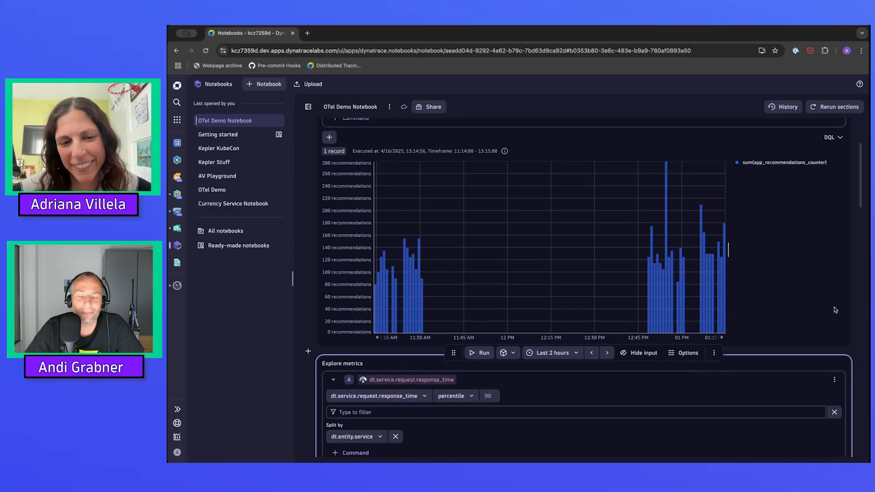
pyautogui.scroll(1, 835, 310)
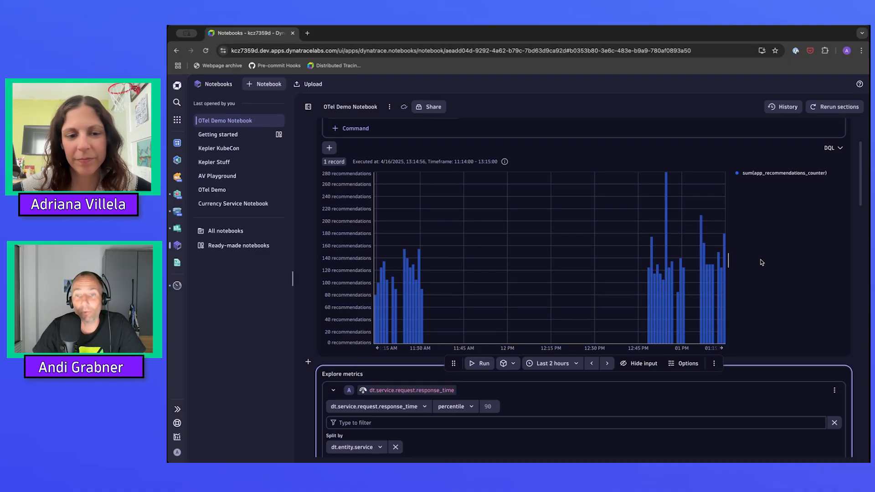
pyautogui.scroll(-2, 761, 262)
pyautogui.scroll(2, 761, 262)
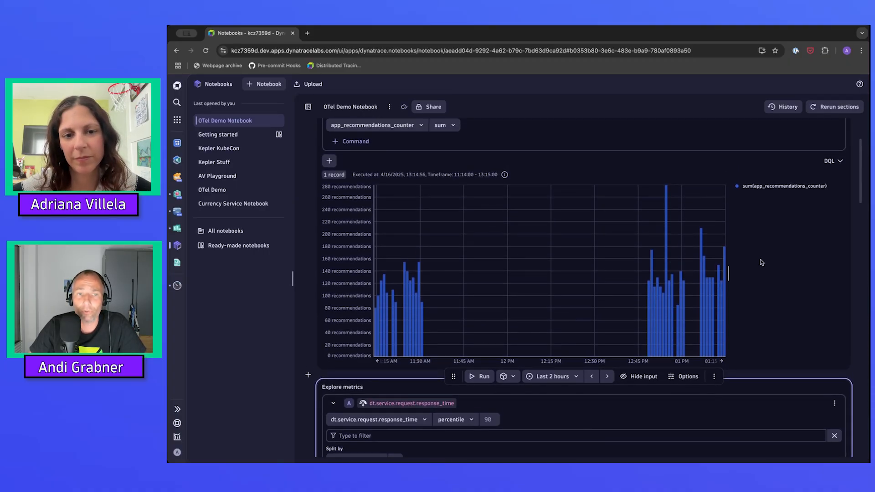
pyautogui.scroll(3, 761, 263)
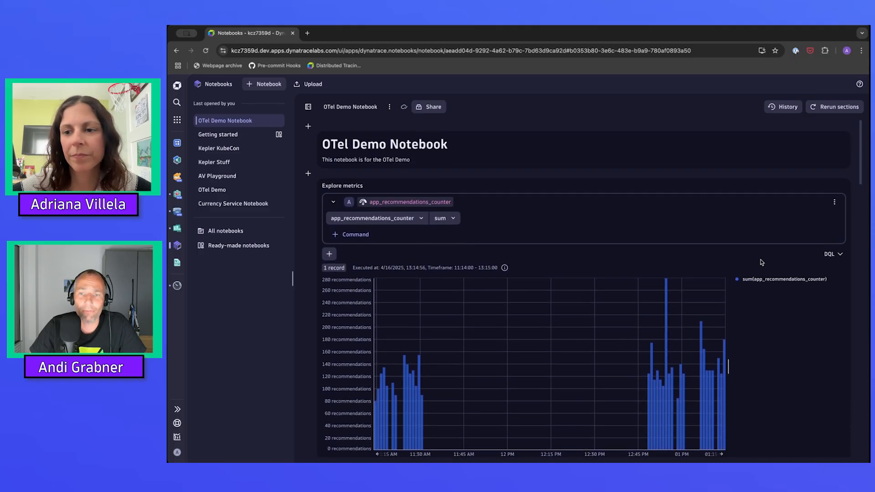
# Send the app_recommendations_counter section's Grail query from the notebook to a new dashboard
pyautogui.click(741, 186)
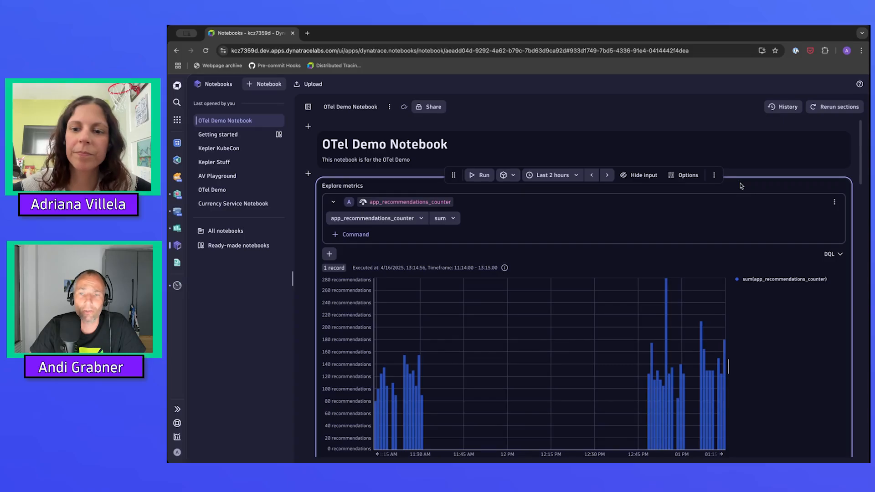
pyautogui.click(714, 175)
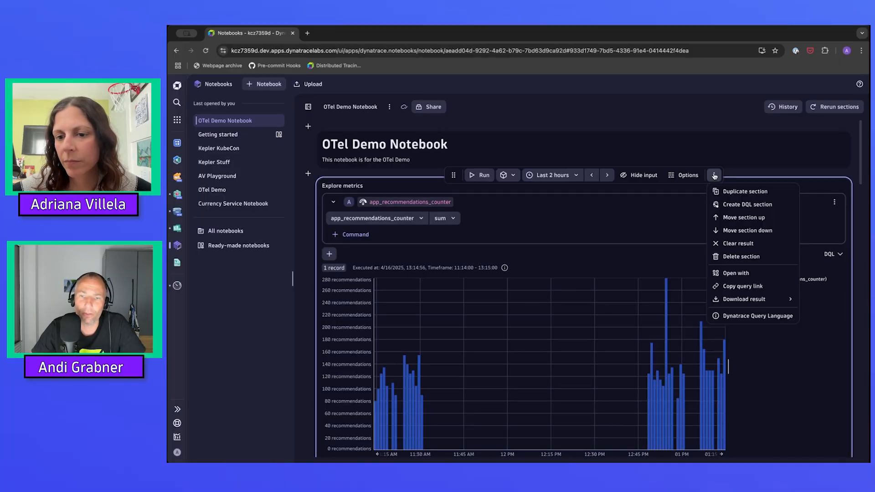
pyautogui.click(737, 273)
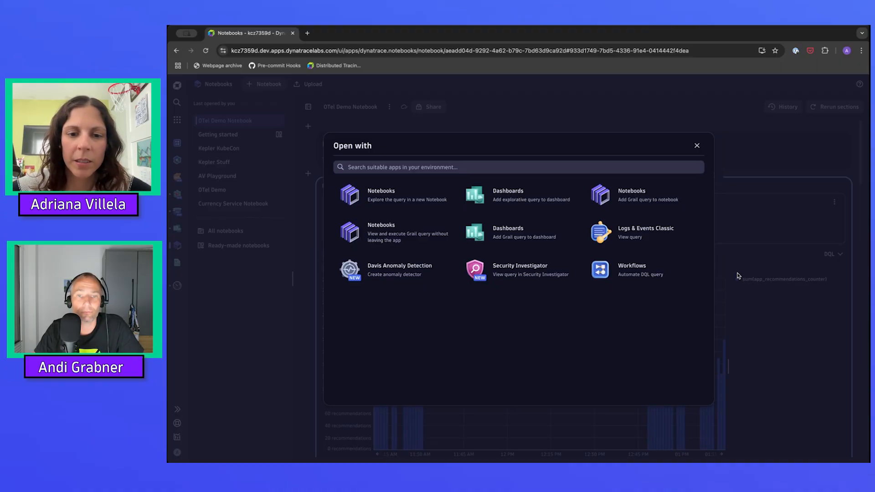
pyautogui.click(502, 236)
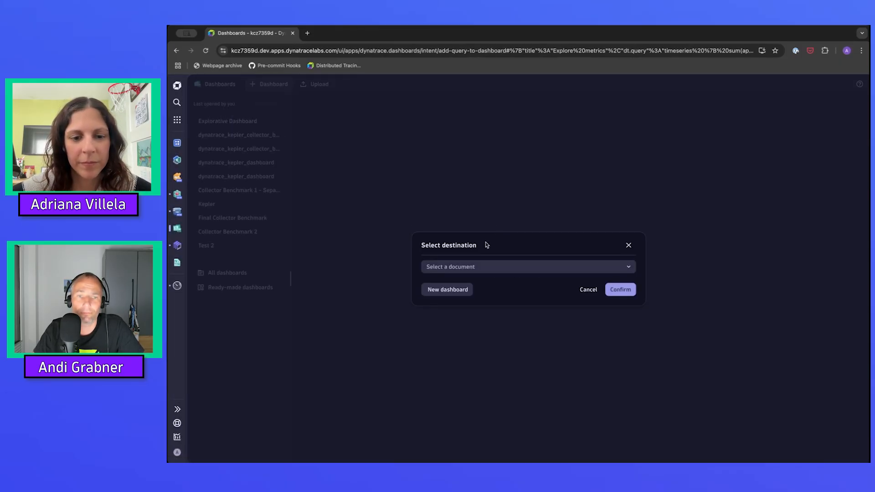
pyautogui.click(449, 269)
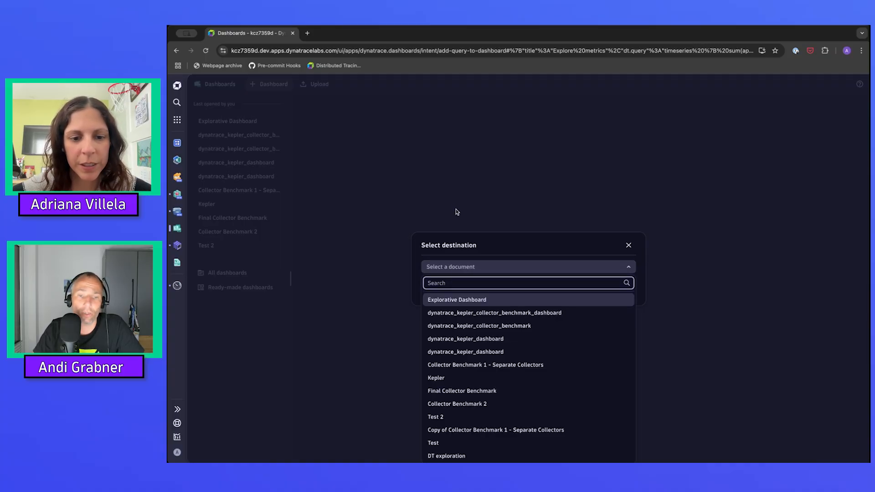
pyautogui.click(457, 246)
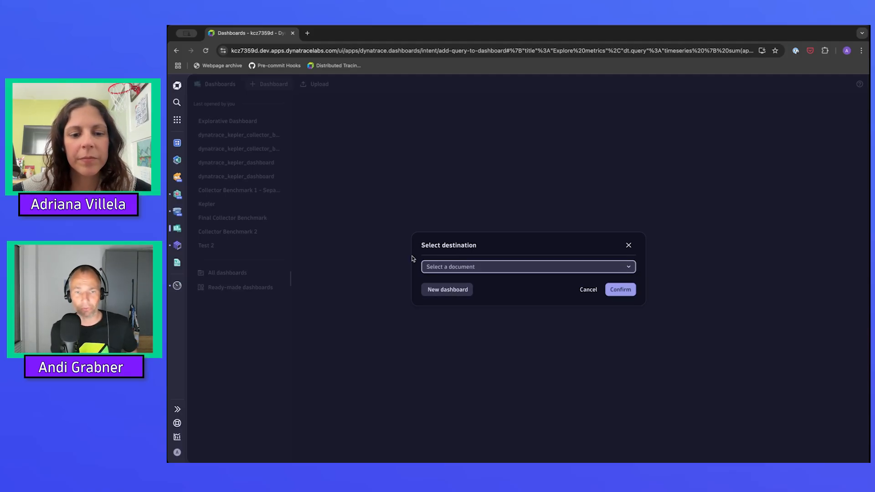
pyautogui.click(447, 290)
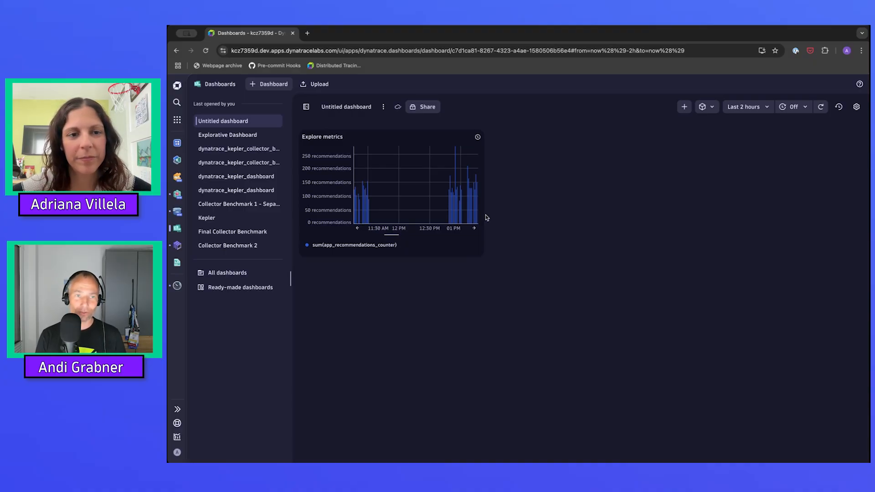
# Rename the new dashboard to "OTel Demo Dashboard"
pyautogui.click(383, 106)
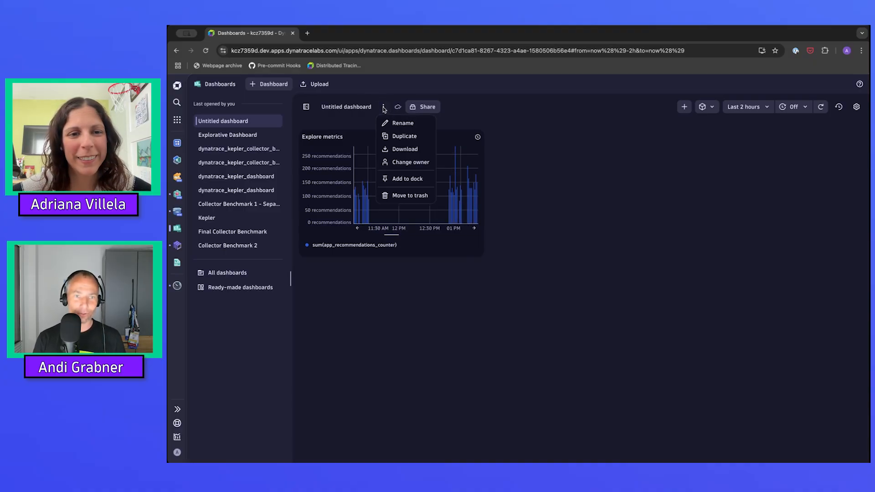
pyautogui.click(392, 123)
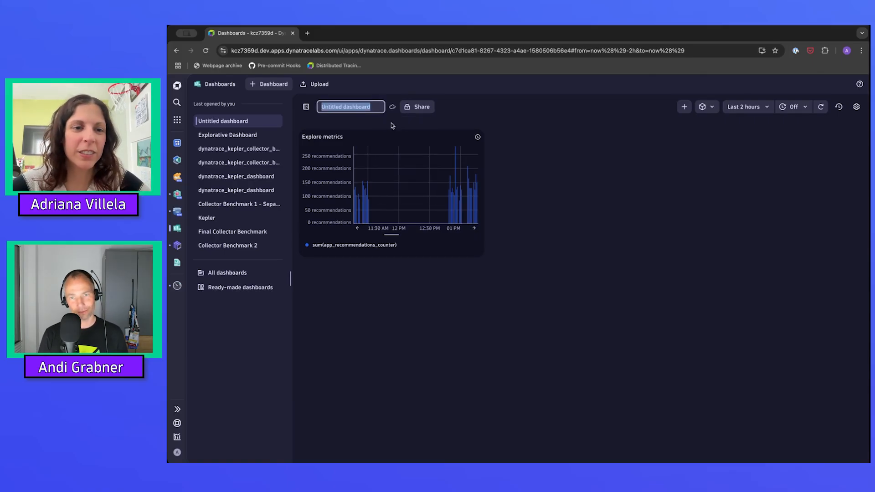
pyautogui.write('OTel Demo Dashboard')
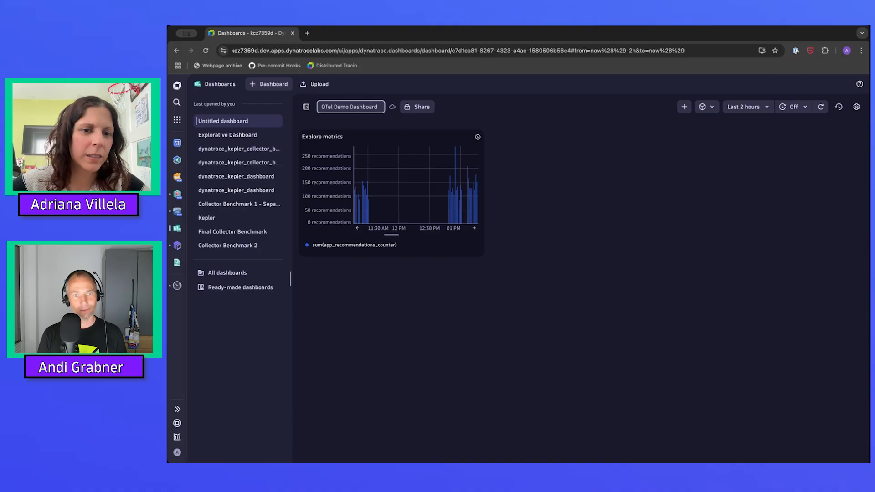
pyautogui.press('Return')
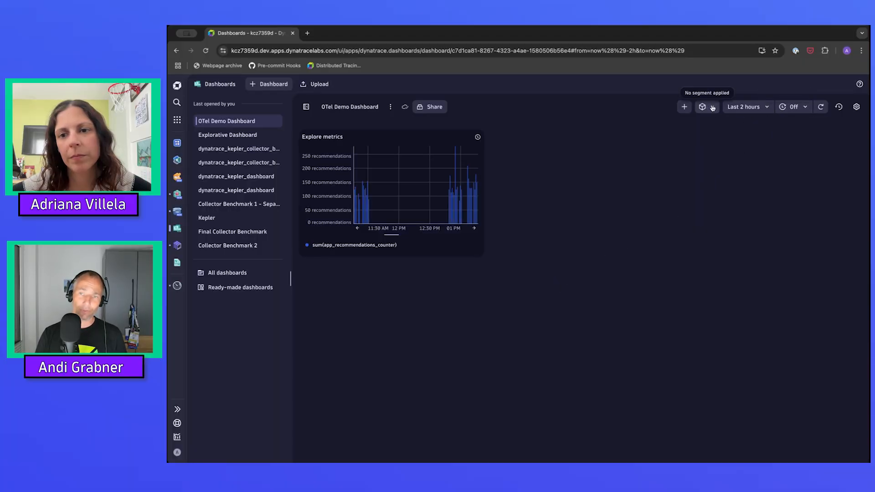
# Set the dashboard's refresh interval to 1 min and its timeframe to Last 30 minutes, and refresh it
pyautogui.click(805, 106)
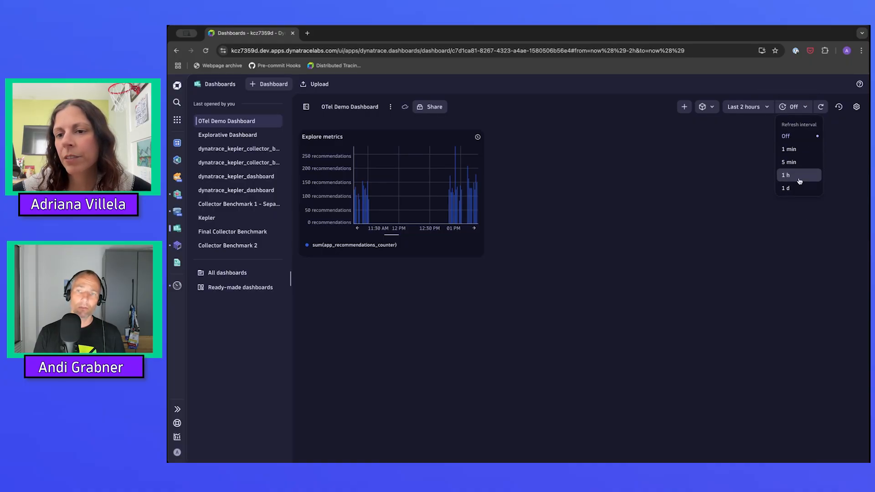
pyautogui.click(799, 150)
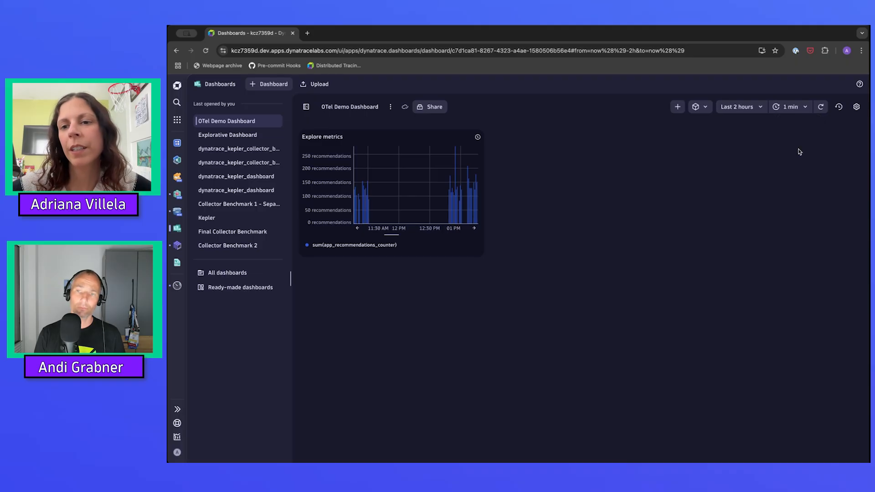
pyautogui.click(757, 108)
pyautogui.click(595, 152)
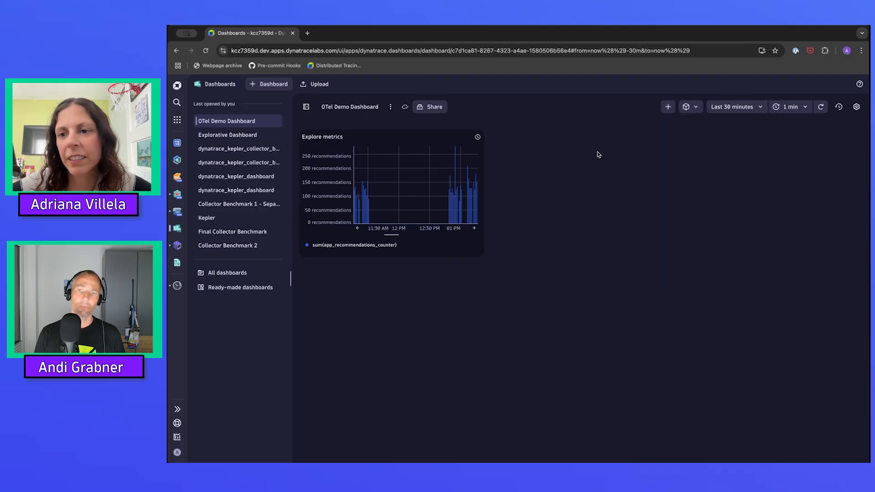
pyautogui.click(821, 107)
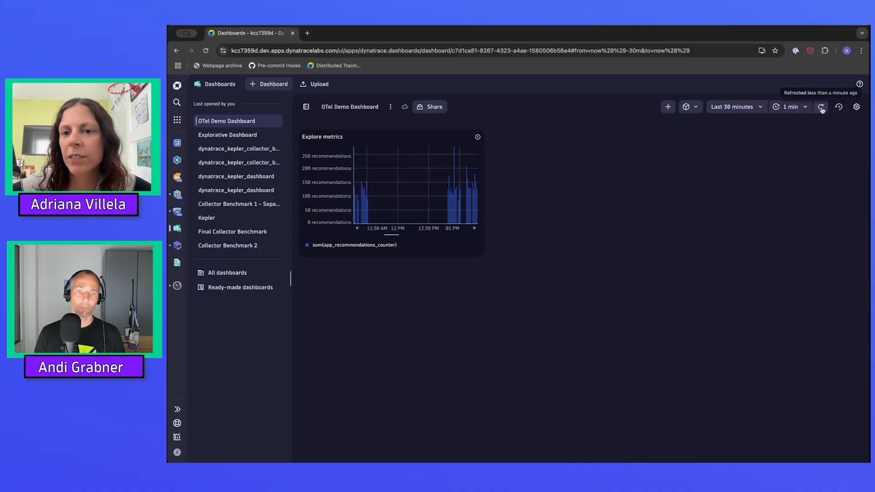
pyautogui.click(821, 108)
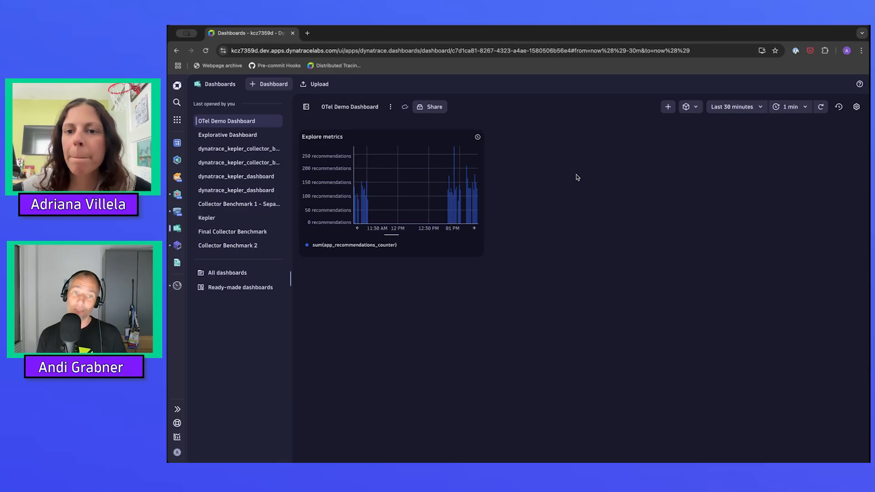
# Turn off the custom timeframe of the Explore metrics tile so it follows the dashboard's timeframe
pyautogui.click(411, 139)
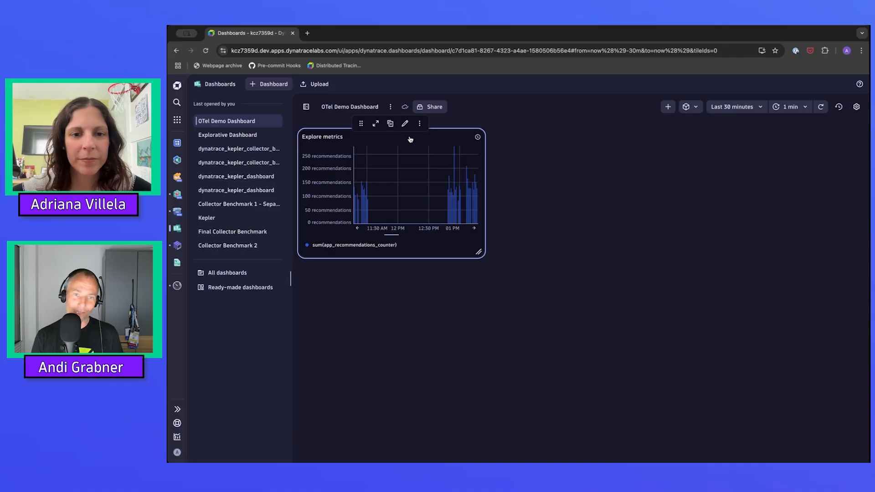
pyautogui.click(478, 137)
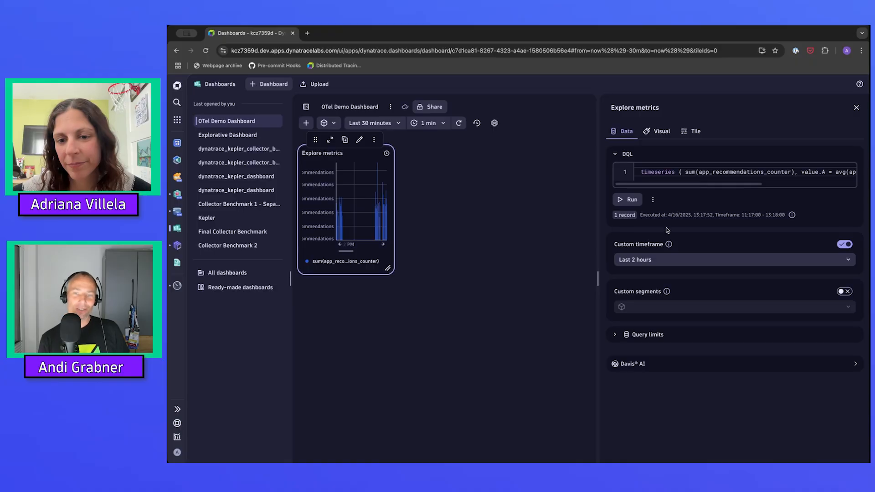
pyautogui.click(847, 244)
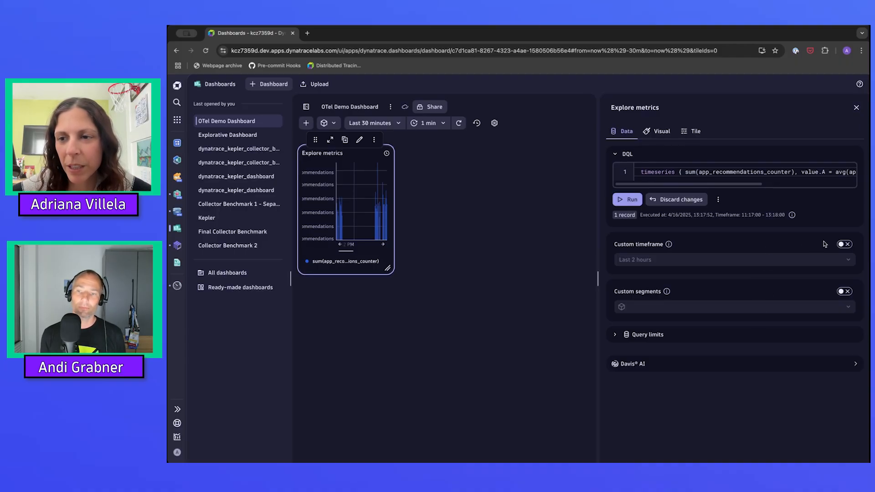
pyautogui.click(856, 108)
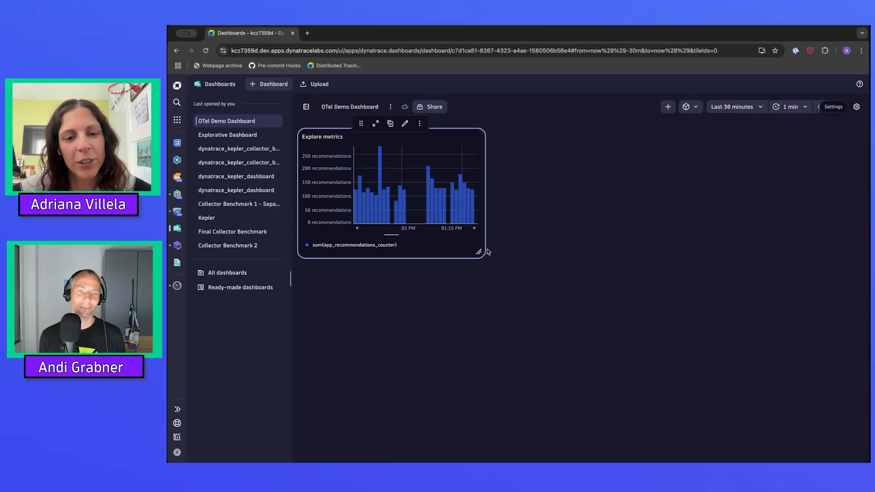
# Enlarge the Explore metrics tile to the full dashboard width and hide the list of recently opened dashboards
pyautogui.moveTo(479, 252); pyautogui.dragTo(850, 358)
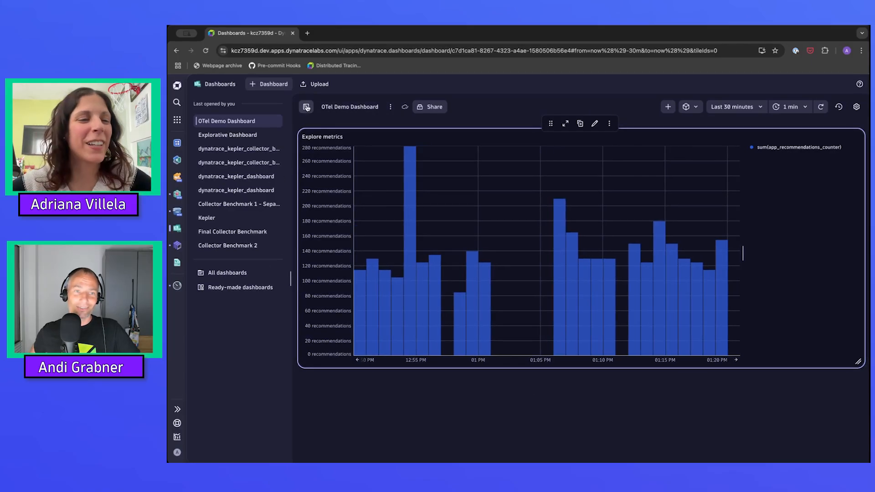
pyautogui.click(307, 108)
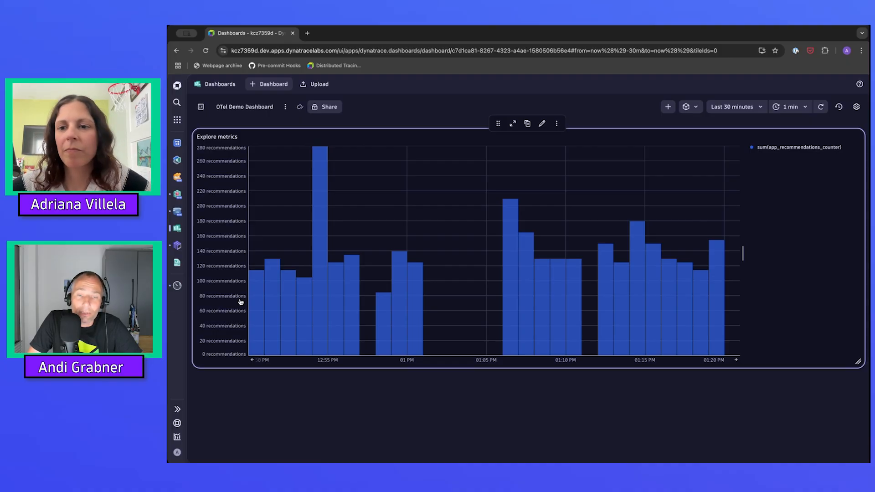
# Set the series colors of the Explore metrics bar chart to the Log-status-inverted palette
pyautogui.click(542, 124)
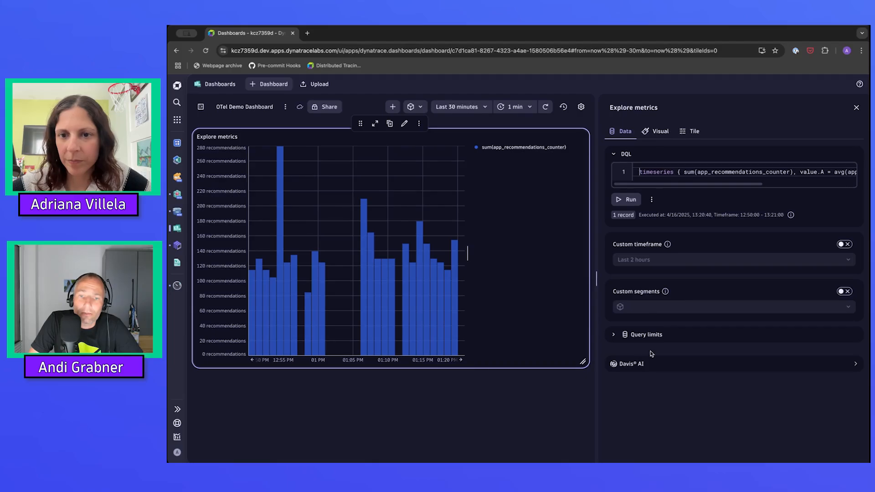
pyautogui.click(656, 132)
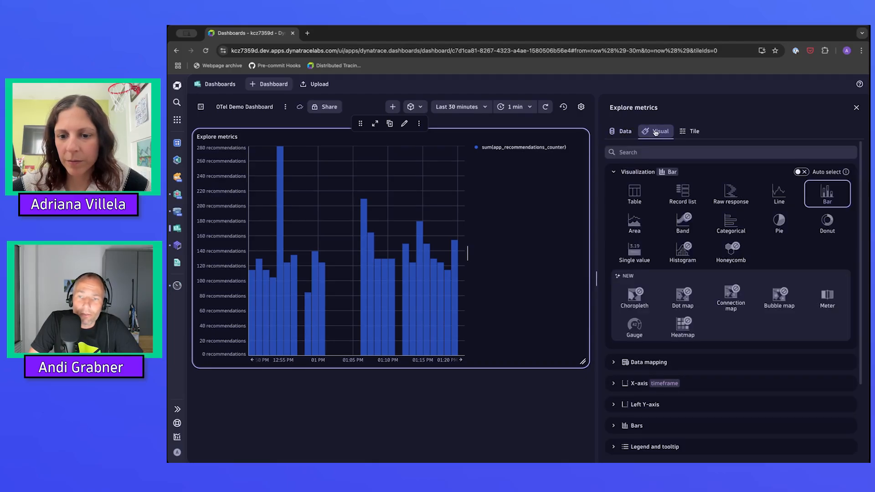
pyautogui.scroll(-2, 734, 218)
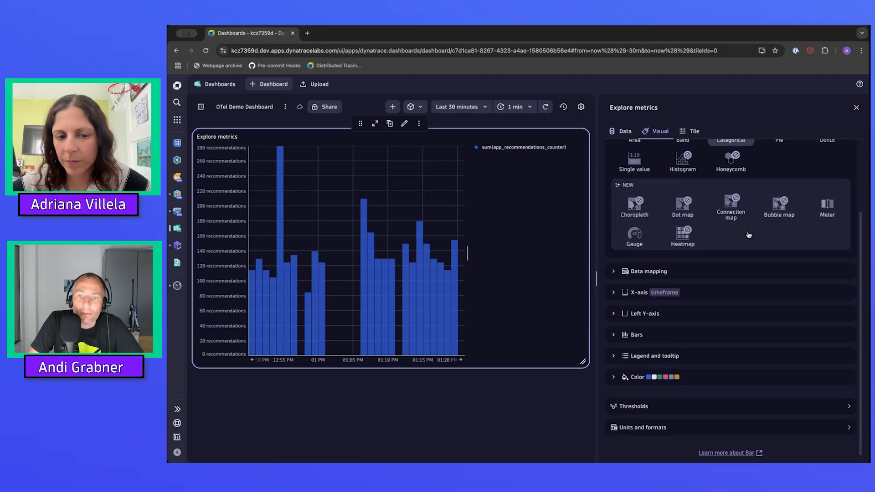
pyautogui.click(613, 377)
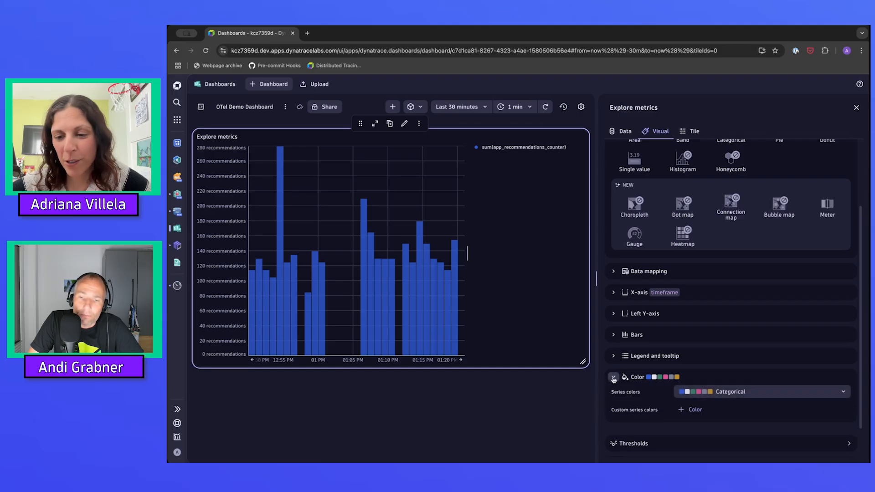
pyautogui.click(767, 393)
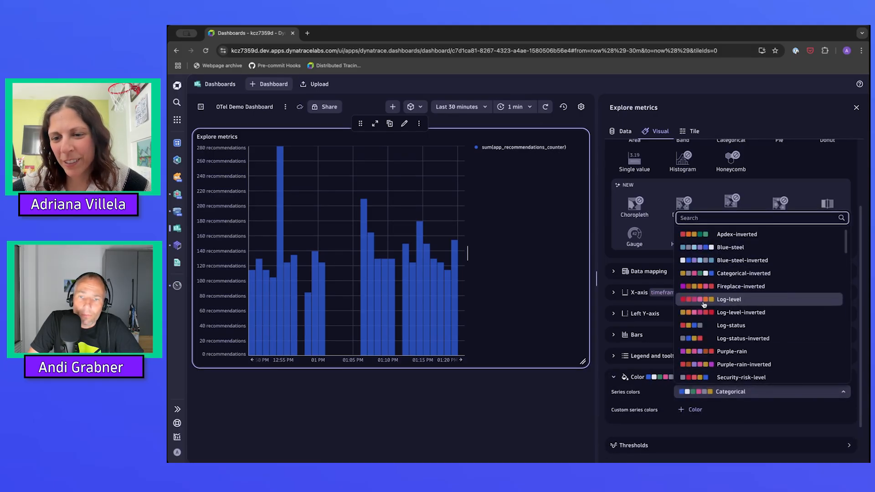
pyautogui.click(730, 338)
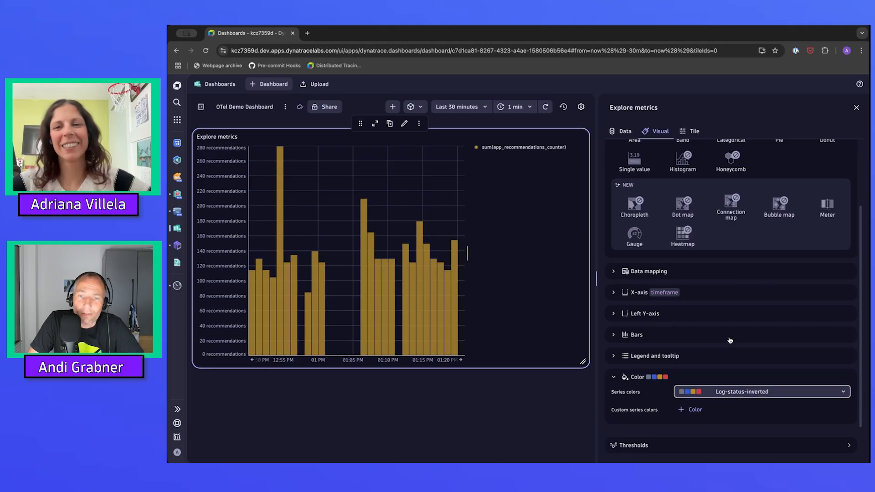
# Rename the Explore metrics tile to "Recommendations" and close its settings
pyautogui.click(696, 135)
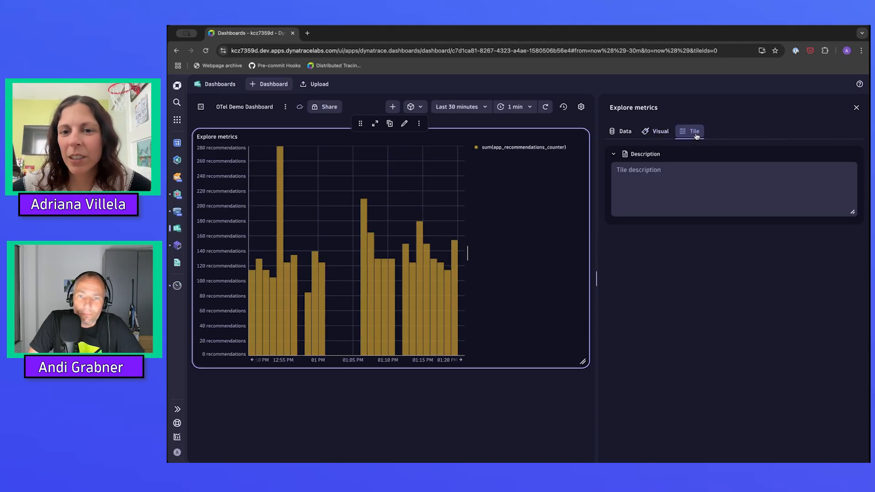
pyautogui.click(625, 176)
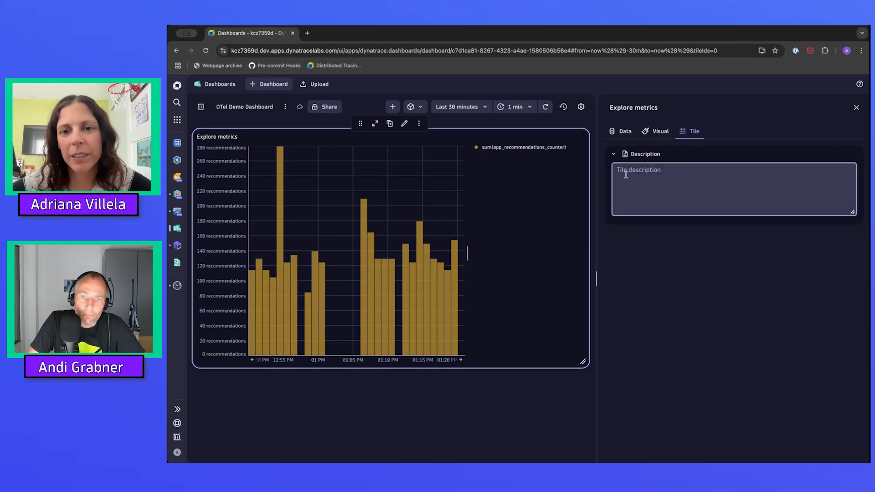
pyautogui.click(670, 107)
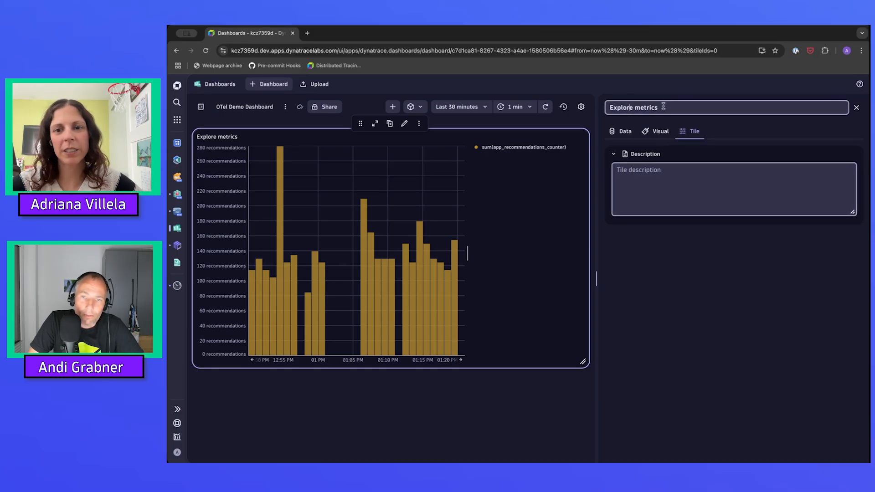
pyautogui.hotkey('ctrl', 'a')
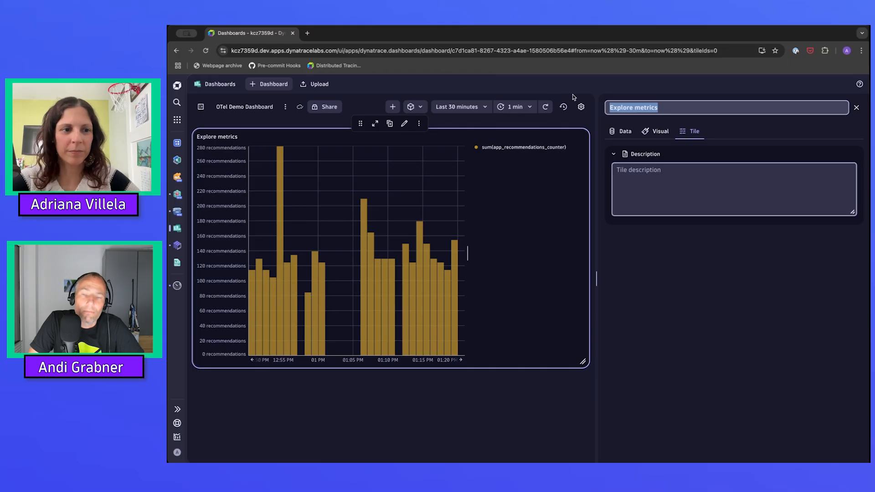
pyautogui.write('R')
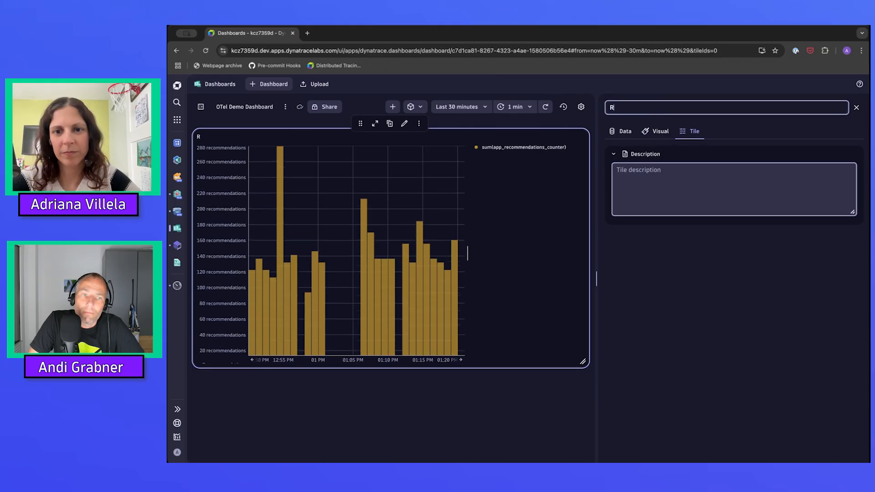
pyautogui.write('ecommendation')
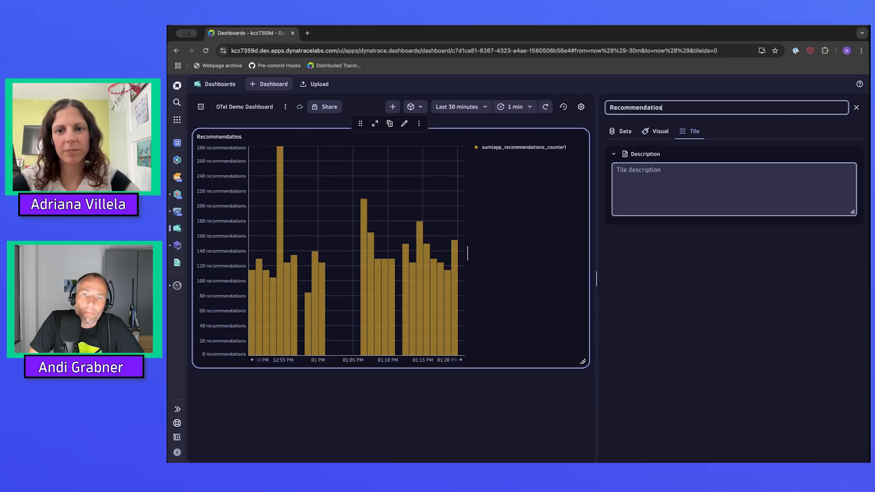
pyautogui.write('s')
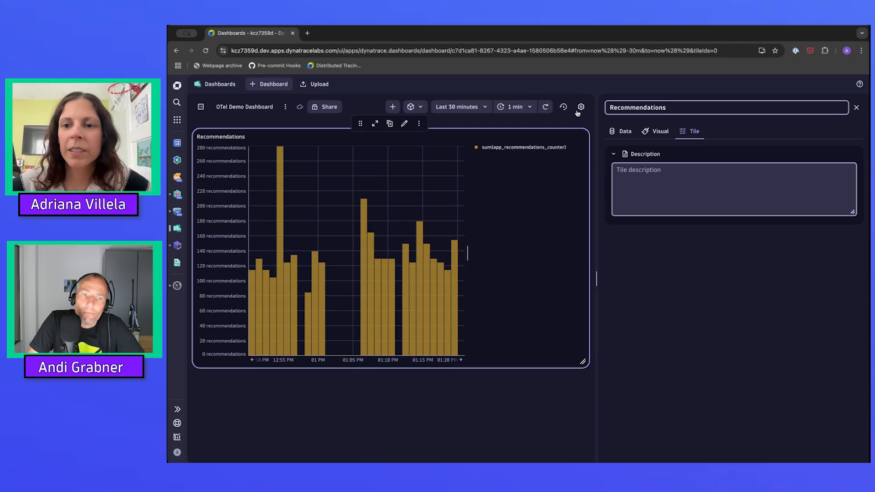
pyautogui.click(691, 275)
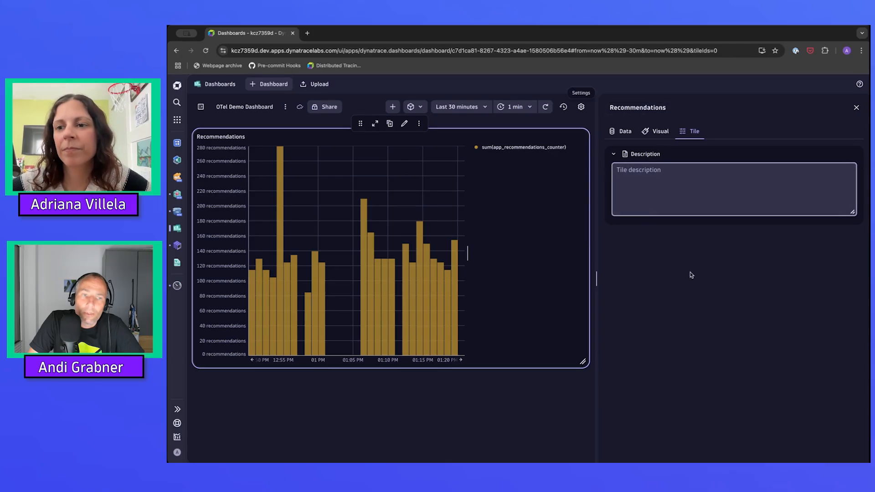
pyautogui.click(856, 107)
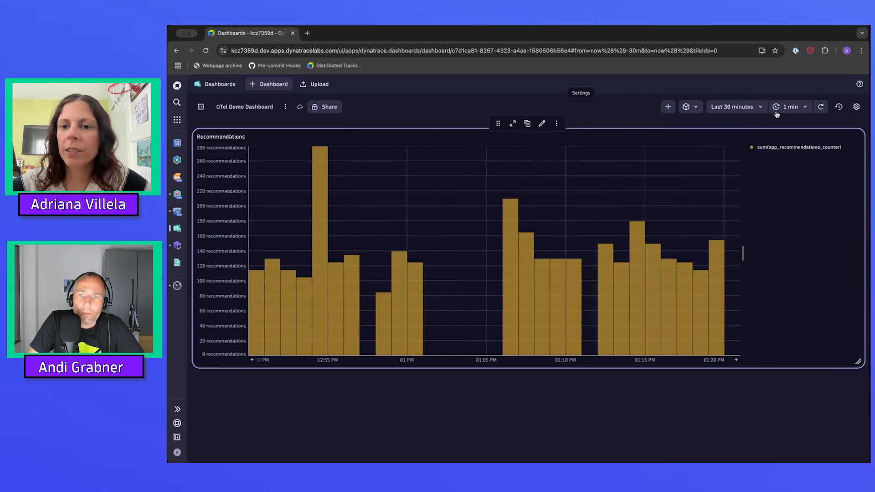
# Add the description "Number of recommendations" to the Recommendations tile and close its settings
pyautogui.click(542, 123)
pyautogui.click(654, 181)
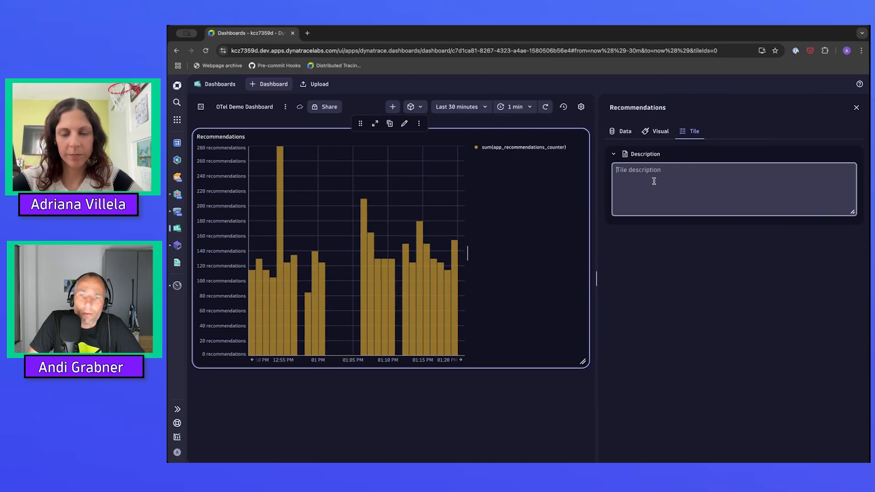
pyautogui.write('Number ')
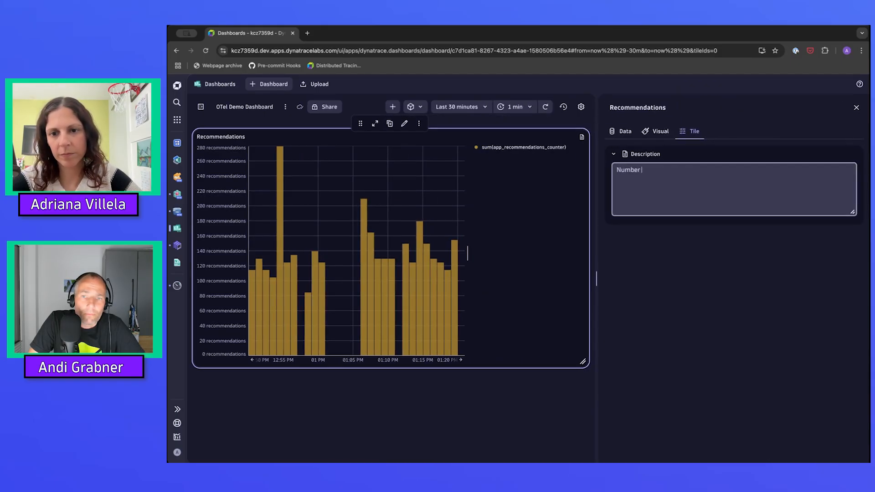
pyautogui.write('of recommenda')
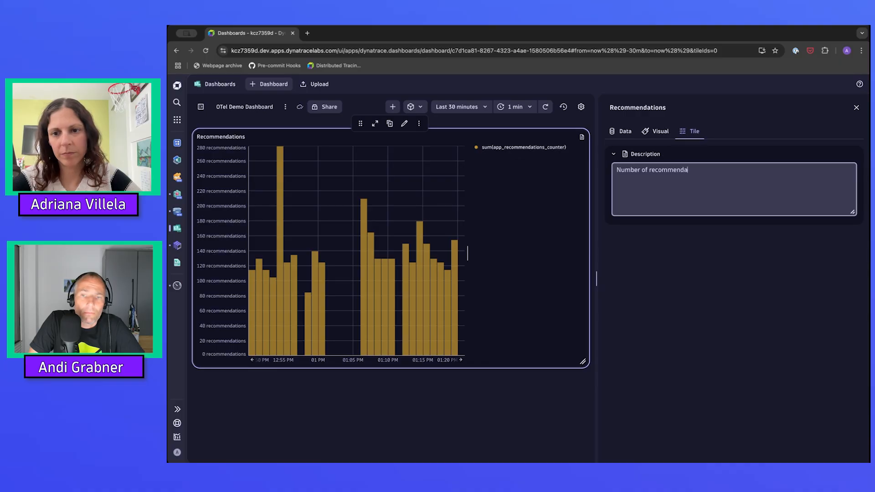
pyautogui.write('tions')
pyautogui.click(677, 281)
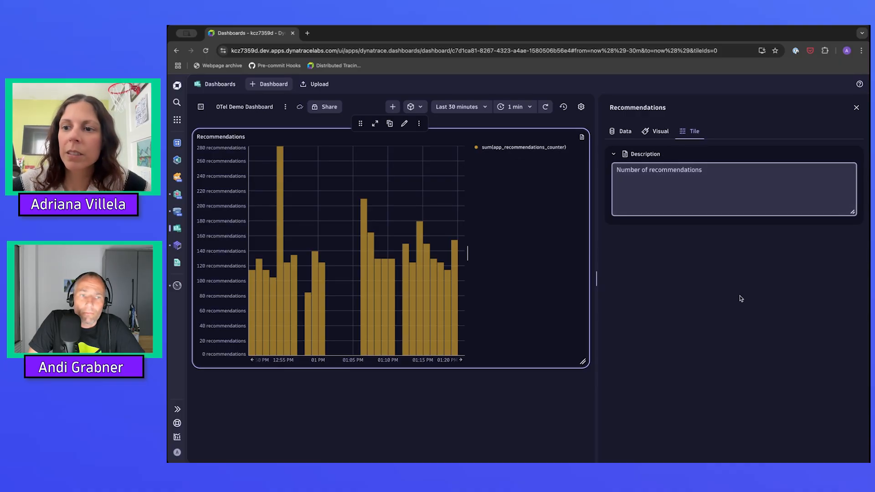
pyautogui.click(856, 107)
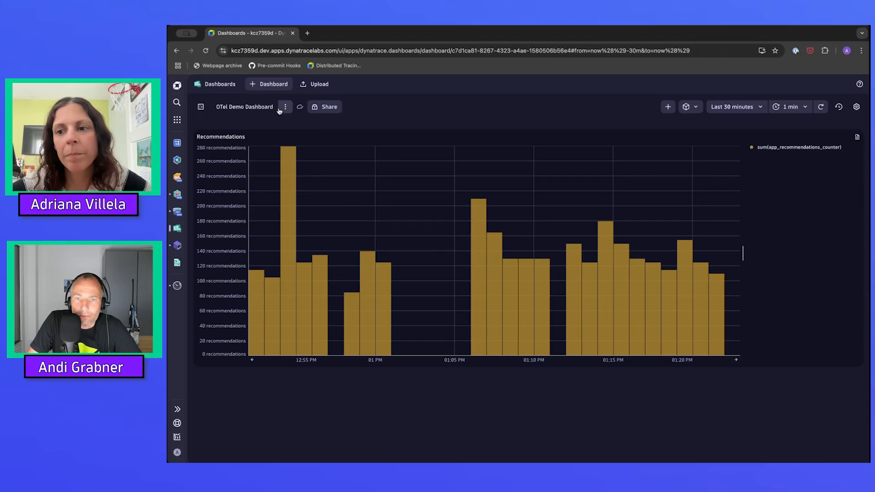
# View the Recommendations tile's description from its note marker, close the tile's settings and deselect the tile
pyautogui.click(857, 138)
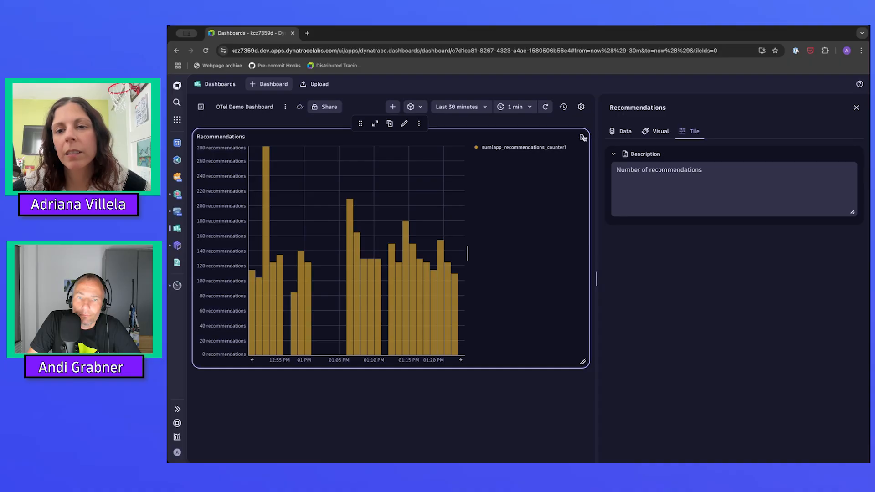
pyautogui.moveTo(584, 138)
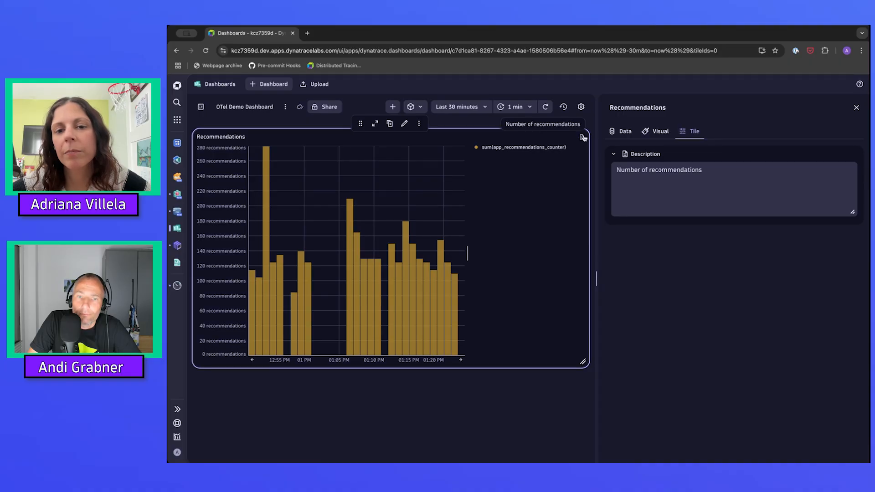
pyautogui.click(856, 108)
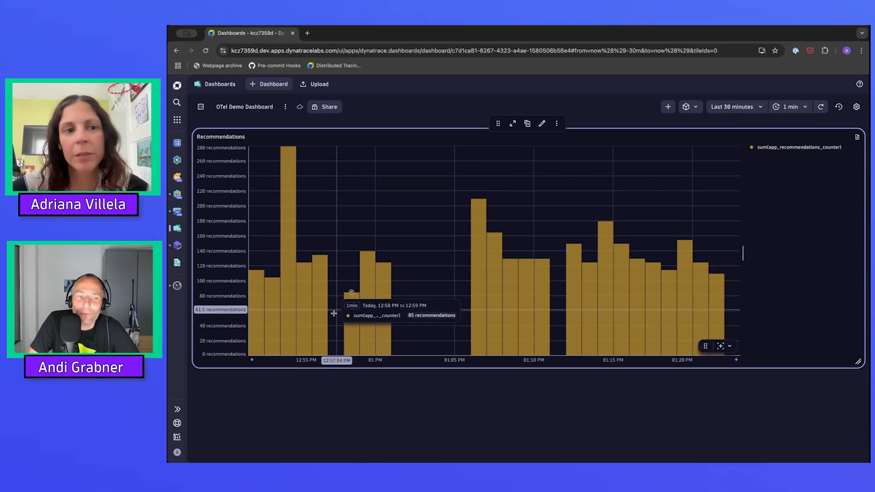
pyautogui.click(561, 391)
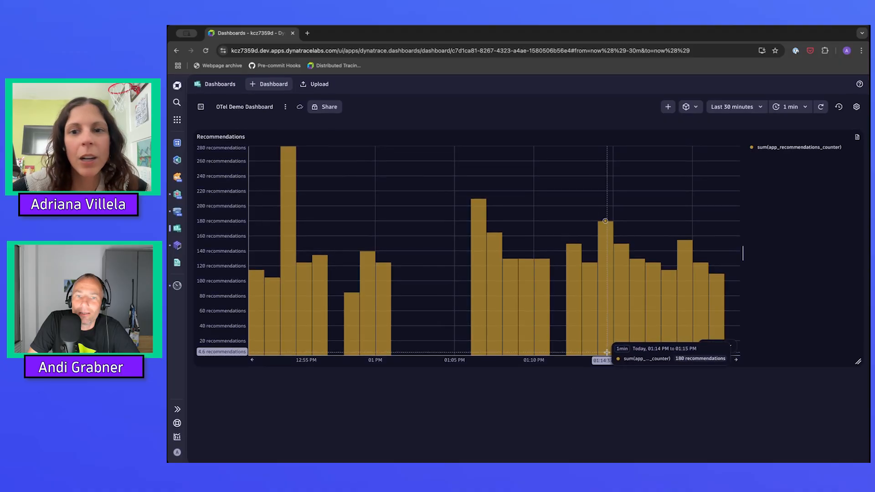
# Add a tile from the Fetch logs snippet below the chart and widen it to the full dashboard width
pyautogui.click(668, 107)
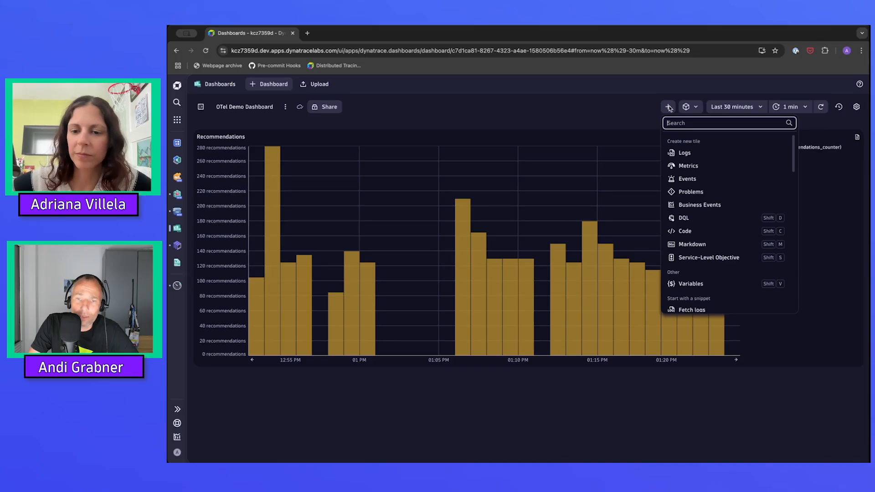
pyautogui.scroll(-3, 694, 173)
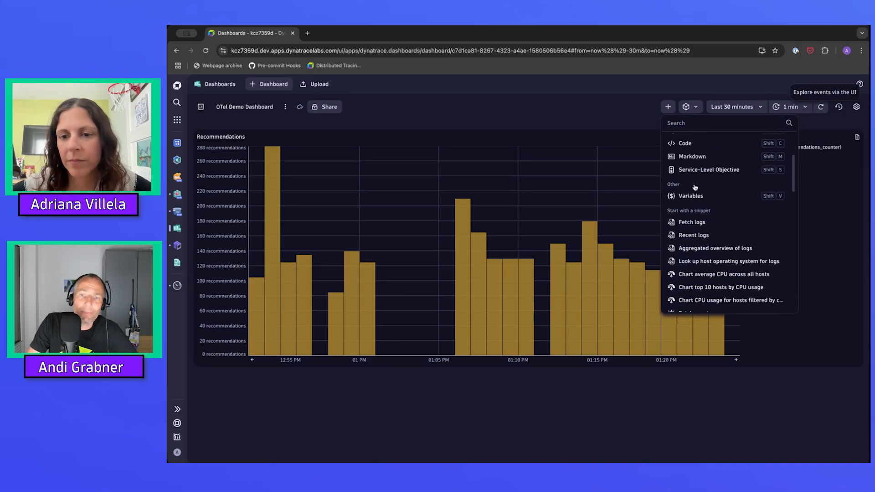
pyautogui.scroll(-1, 694, 187)
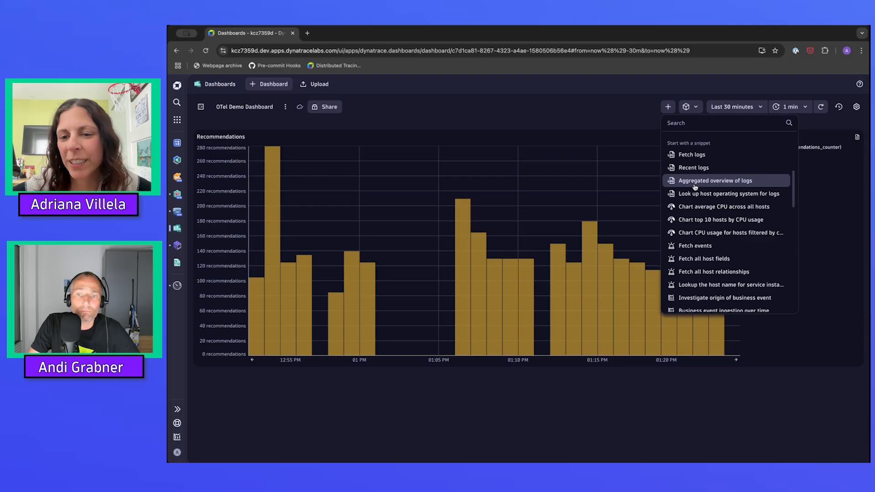
pyautogui.click(696, 155)
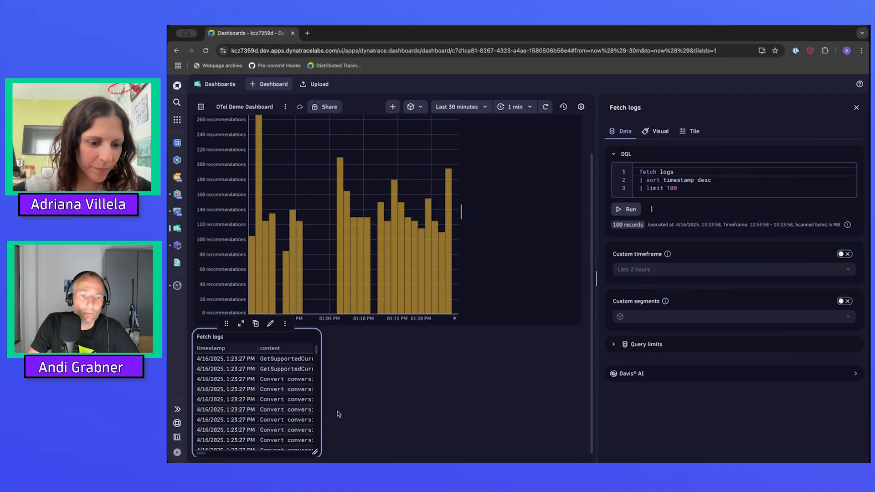
pyautogui.moveTo(316, 453); pyautogui.dragTo(578, 448)
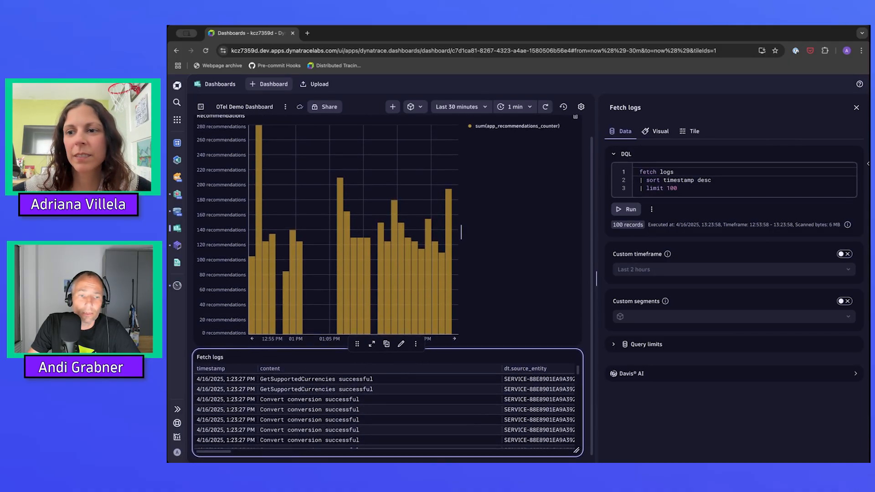
pyautogui.click(856, 107)
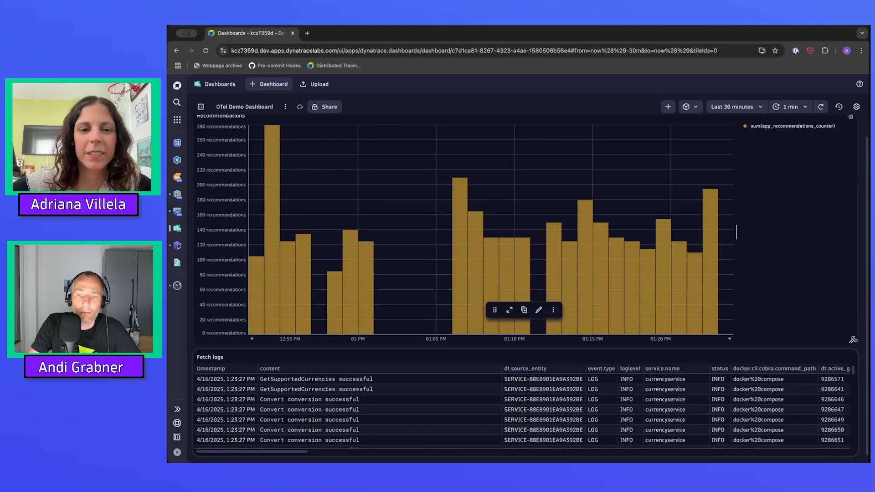
# Narrow the Recommendations and Fetch logs tiles to about a third of the dashboard width each
pyautogui.moveTo(853, 340); pyautogui.dragTo(451, 326)
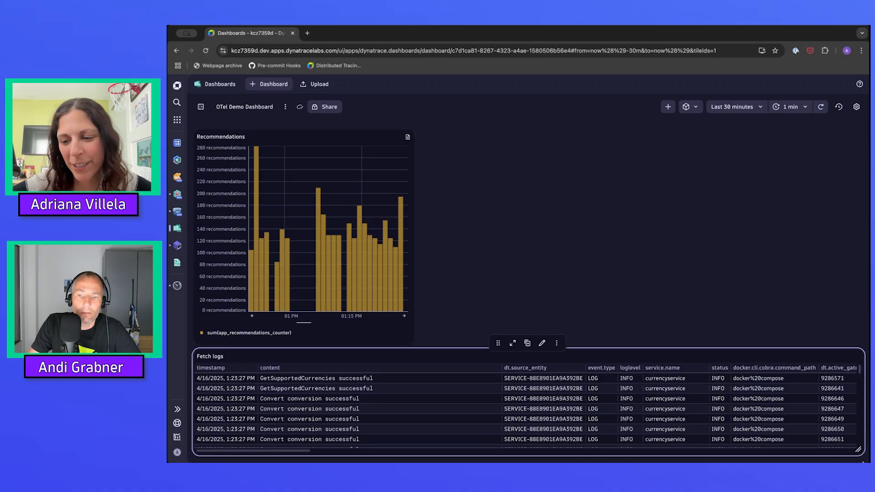
pyautogui.moveTo(858, 449); pyautogui.dragTo(409, 453)
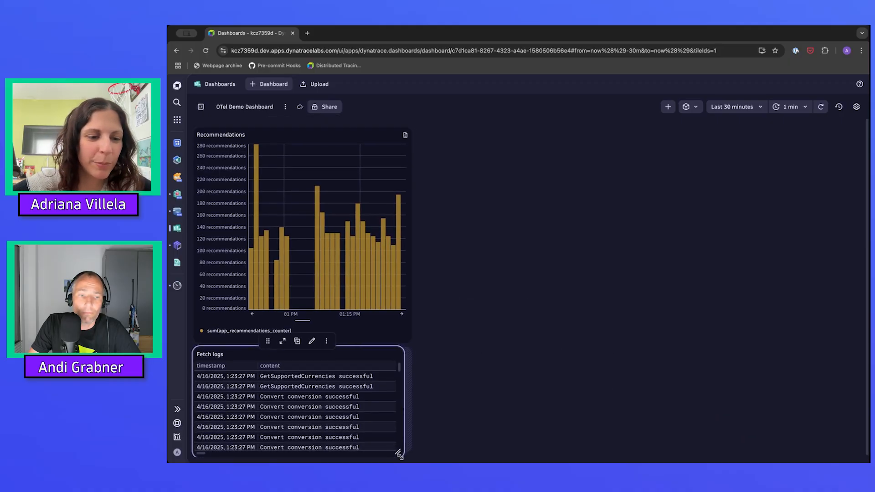
# Move the Fetch logs tile beside the Recommendations chart and enlarge it to match the chart's height
pyautogui.moveTo(241, 355); pyautogui.dragTo(624, 234)
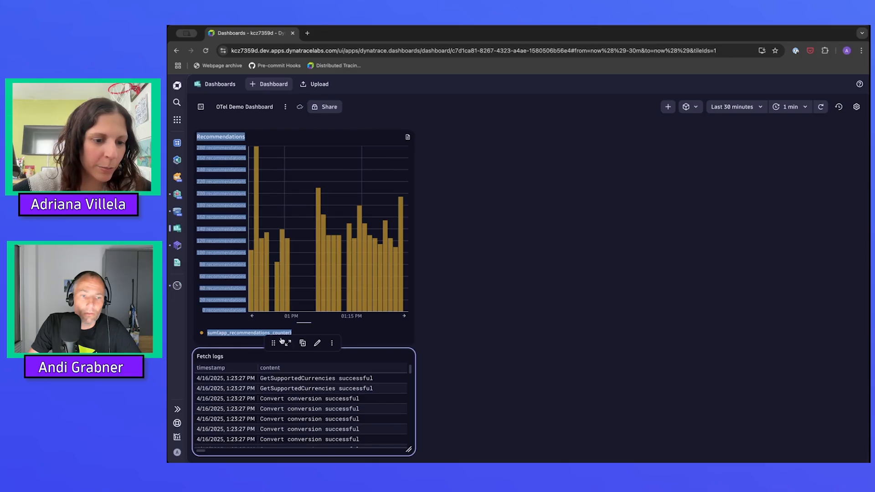
pyautogui.moveTo(274, 343)
pyautogui.mouseDown()
pyautogui.moveTo(471, 312)
pyautogui.moveTo(542, 146)
pyautogui.moveTo(518, 132)
pyautogui.mouseUp()
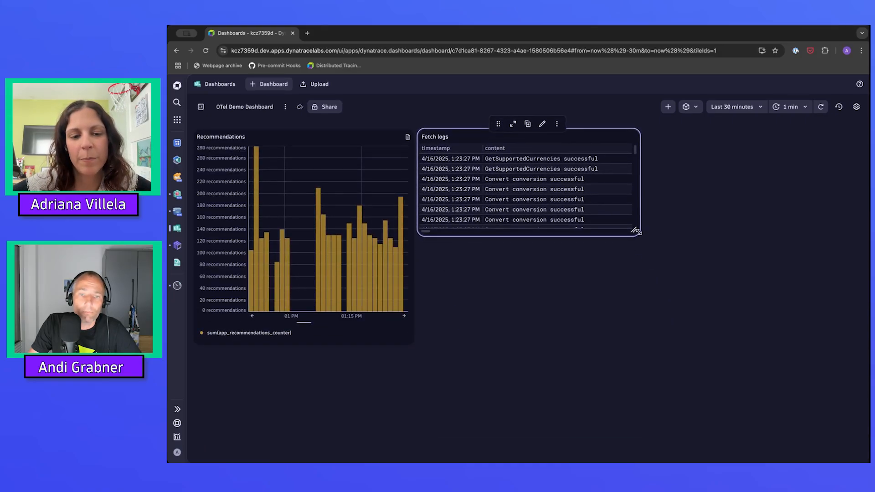
pyautogui.moveTo(641, 230); pyautogui.dragTo(690, 343)
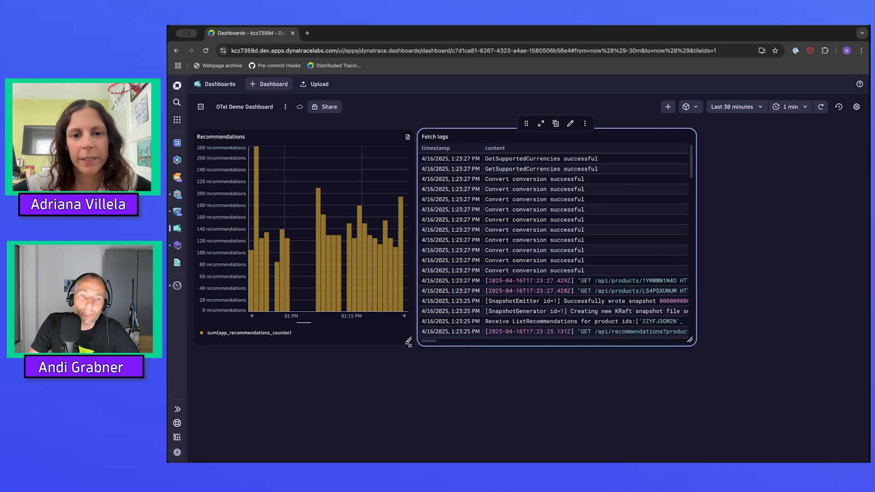
# Make the Recommendations tile wider and slightly shorter, and move the displaced Fetch logs tile back beside it
pyautogui.moveTo(407, 342); pyautogui.dragTo(451, 322)
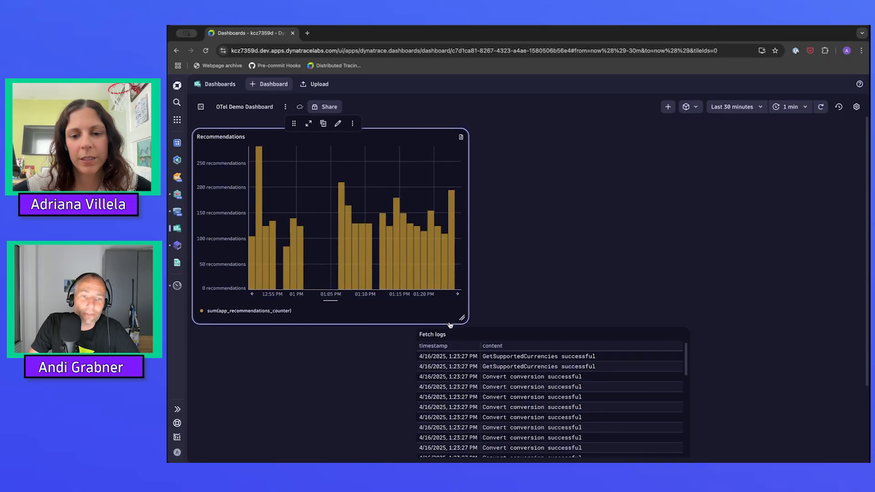
pyautogui.click(479, 338)
pyautogui.moveTo(522, 320); pyautogui.dragTo(606, 117)
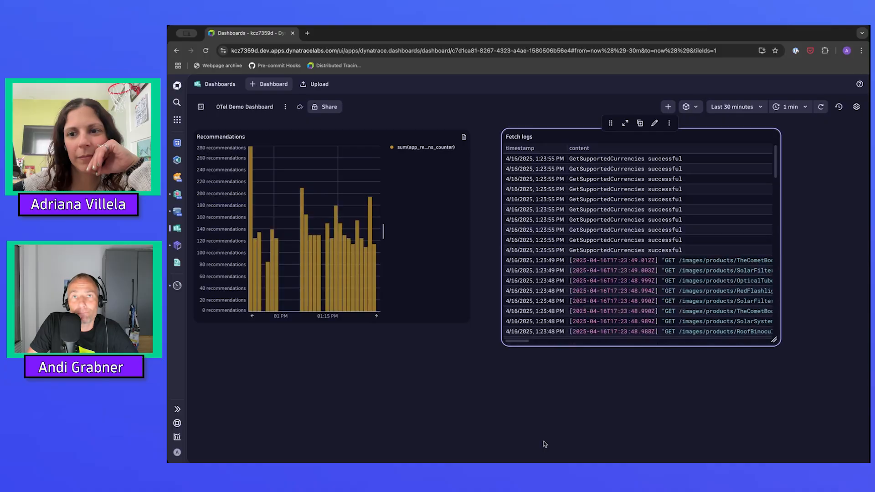
# Refresh the dashboard and set its automatic refresh interval to Off
pyautogui.click(821, 108)
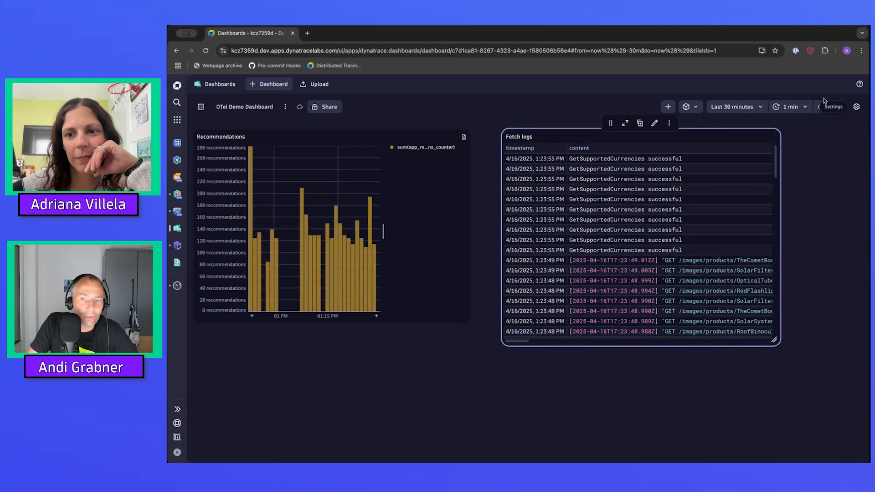
pyautogui.click(806, 108)
pyautogui.click(791, 138)
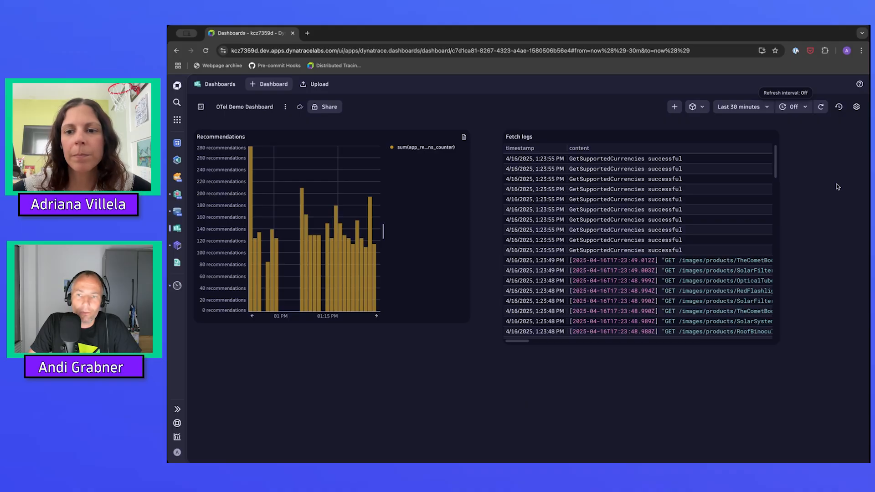
# Duplicate the Fetch logs tile on the dashboard
pyautogui.click(707, 139)
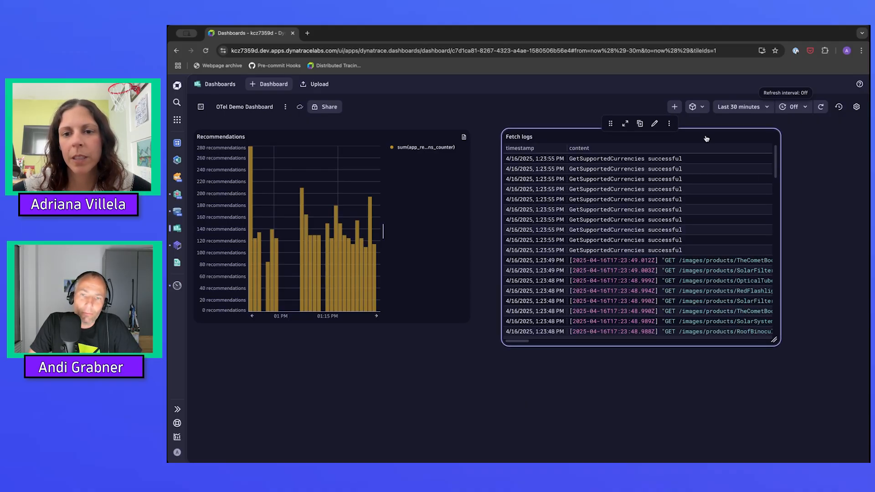
pyautogui.click(640, 124)
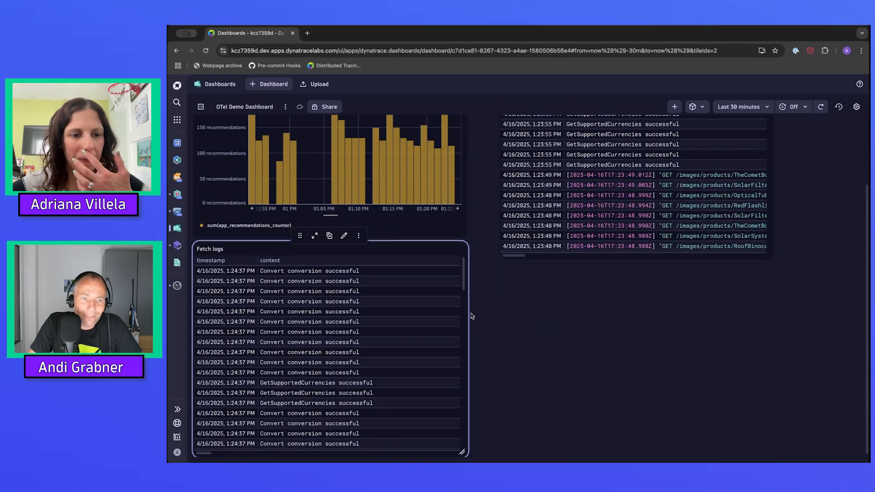
# Remove the "limit 100" and "sort timestamp desc" lines from the duplicated tile's DQL query, keeping only "fetch logs"
pyautogui.click(344, 235)
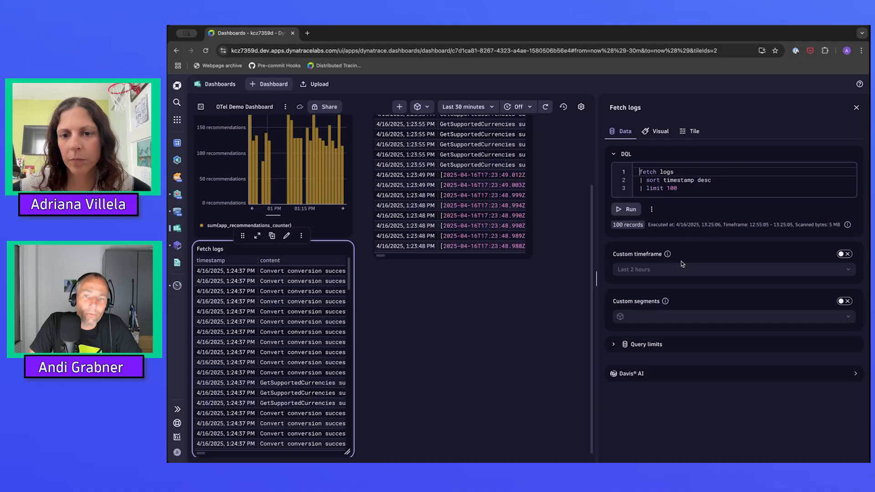
pyautogui.press('Down')
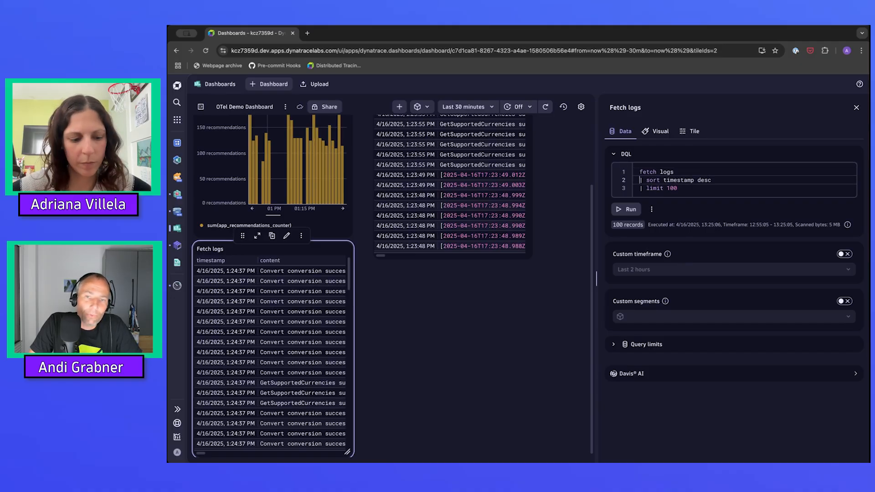
pyautogui.press('Down')
pyautogui.press('Down')
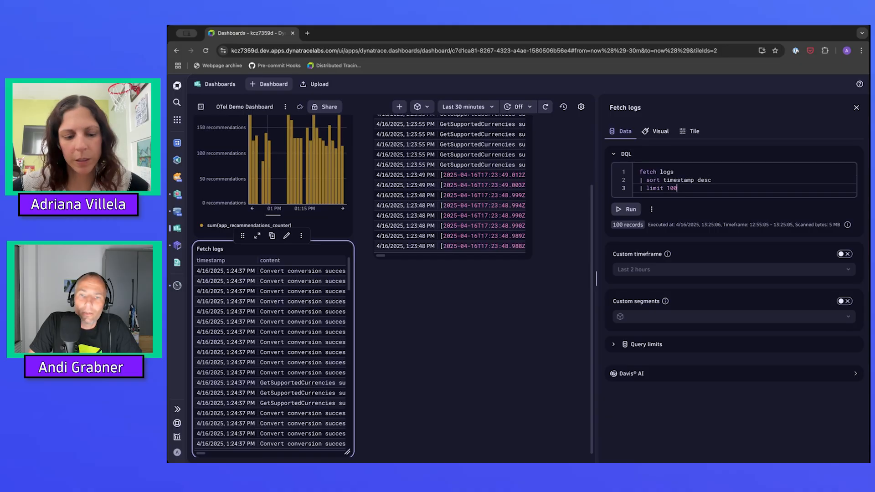
pyautogui.press('BackSpace')
pyautogui.press('BackSpace')
pyautogui.press('BackSpace')
pyautogui.press('BackSpace')
pyautogui.press('BackSpace')
pyautogui.press('BackSpace')
pyautogui.press('BackSpace')
pyautogui.press('BackSpace')
pyautogui.press('BackSpace')
pyautogui.press('BackSpace')
pyautogui.press('BackSpace')
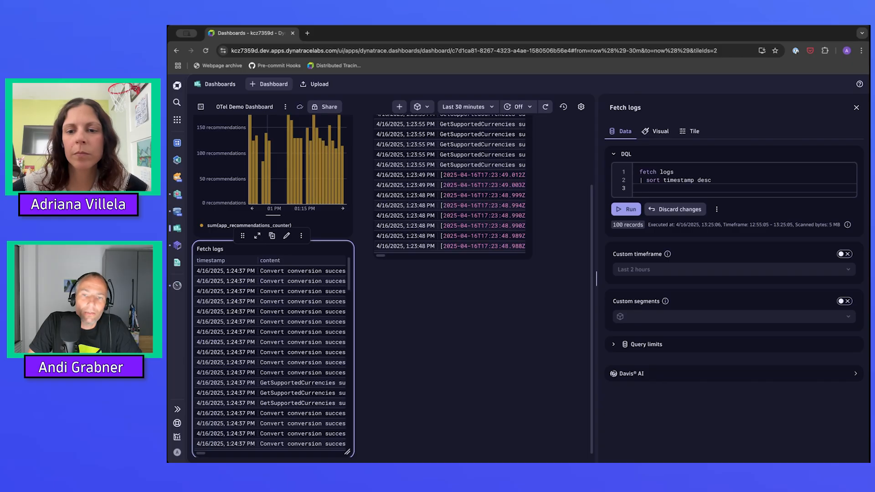
pyautogui.press('BackSpace')
pyautogui.hotkey('shift', 'Home')
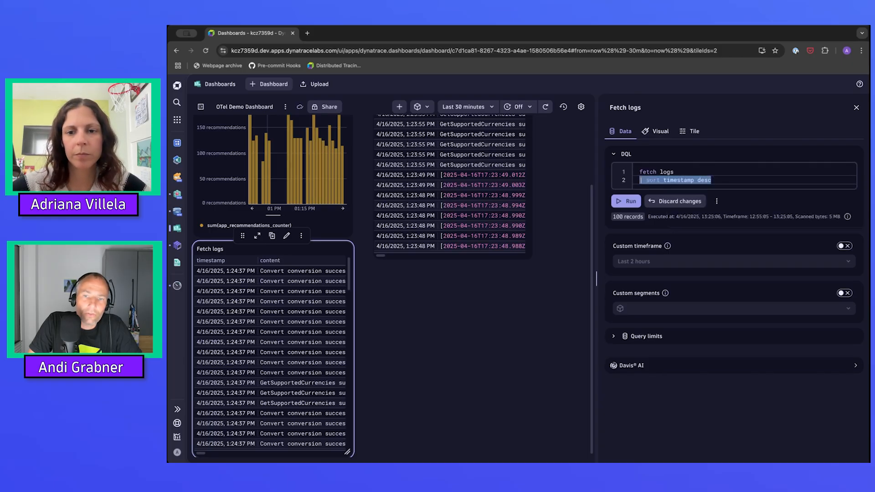
pyautogui.press('BackSpace')
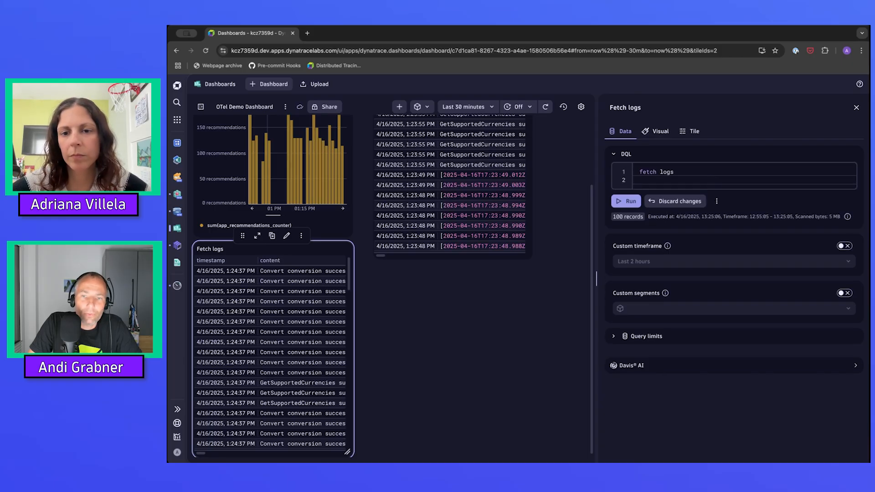
# Add "| summarize count()" below "fetch logs" in the duplicated tile's query and run it
pyautogui.write('| ')
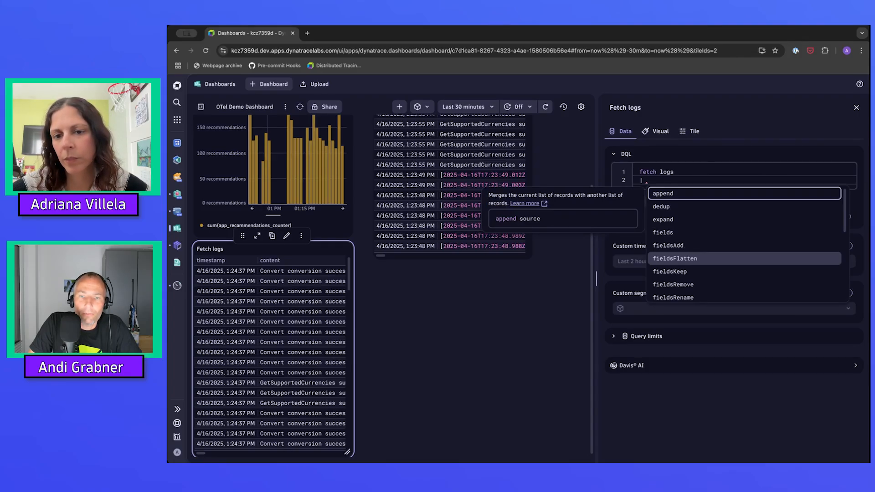
pyautogui.write('count')
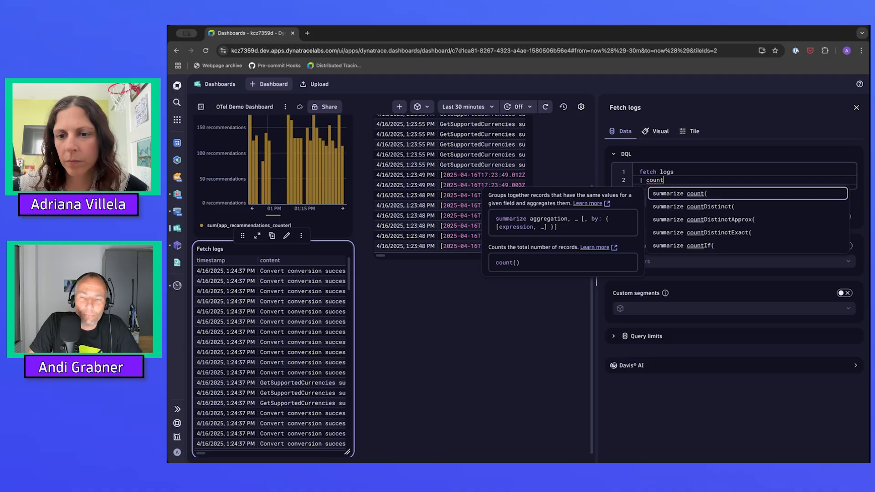
pyautogui.press('Down')
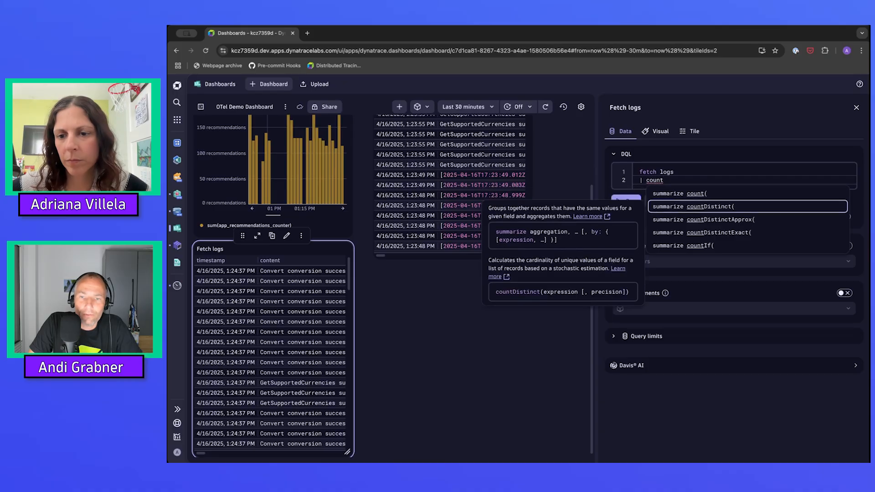
pyautogui.press('Up')
pyautogui.press('Return')
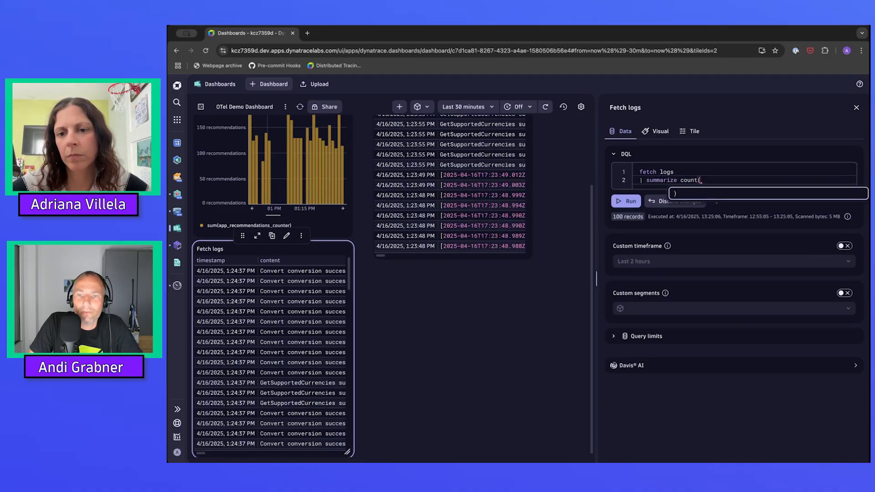
pyautogui.write(')')
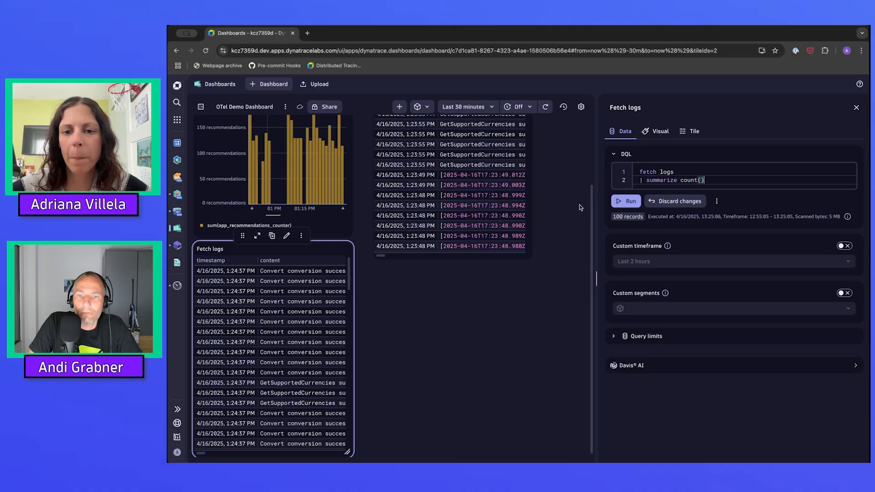
pyautogui.click(625, 202)
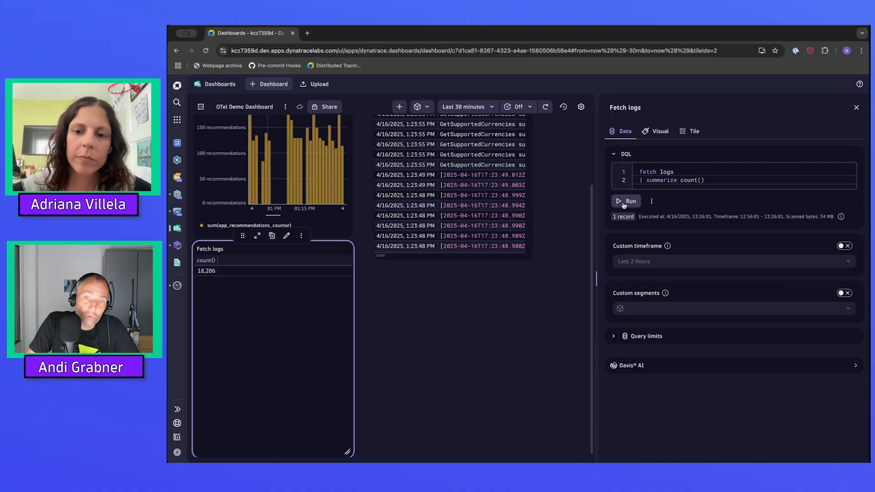
# Try the Pie visualization on the duplicated tile and change it to Single value
pyautogui.click(659, 132)
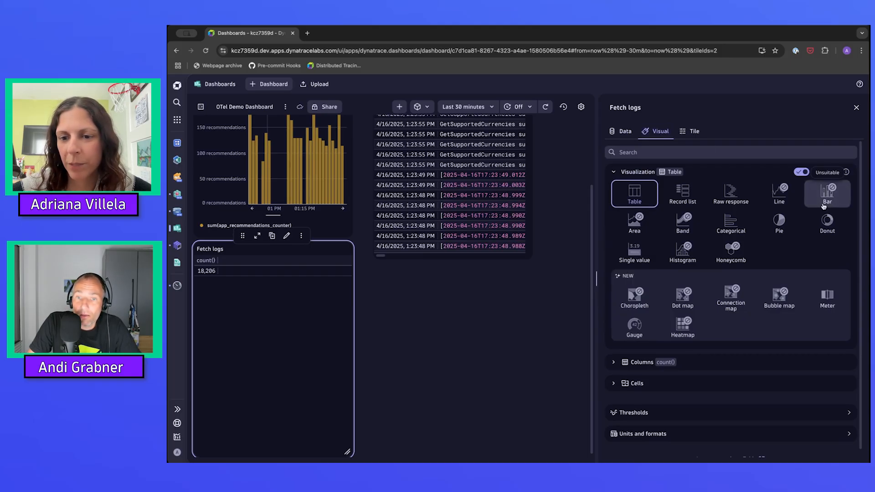
pyautogui.click(779, 222)
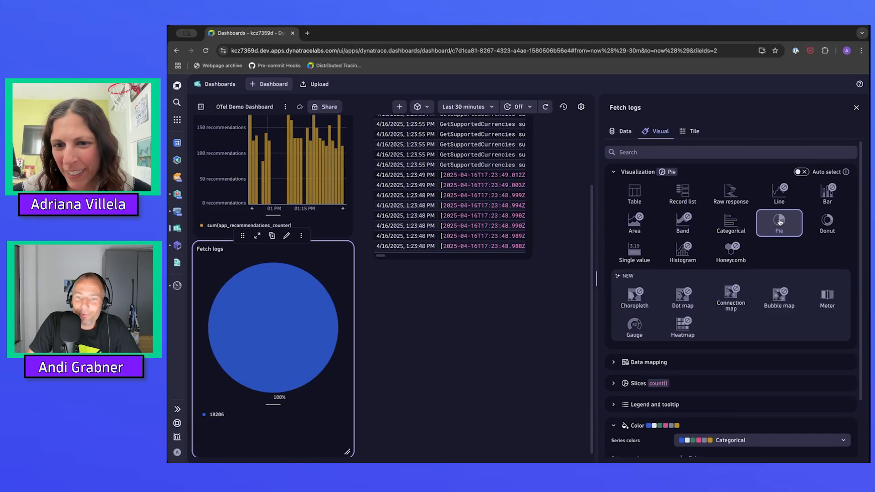
pyautogui.scroll(-3, 779, 221)
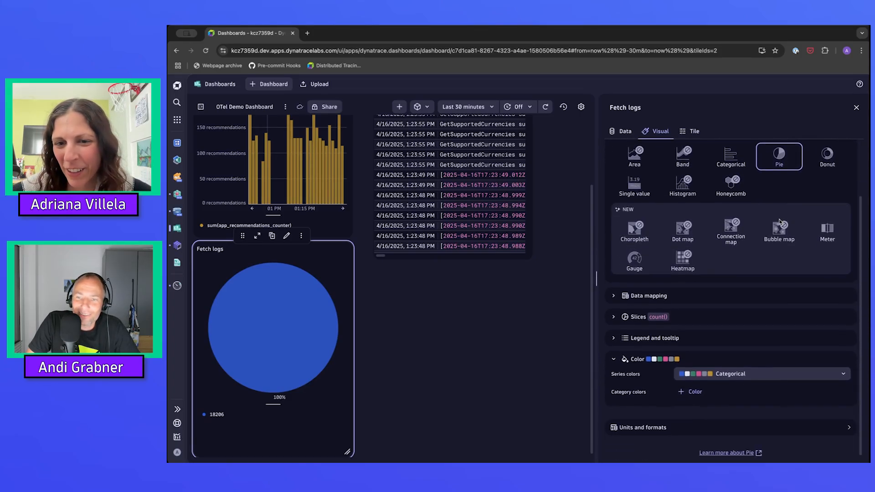
pyautogui.scroll(1, 779, 222)
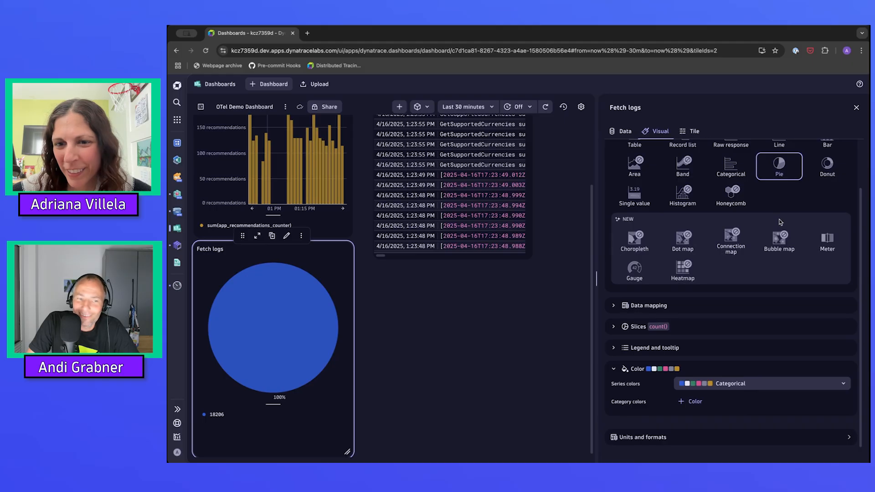
pyautogui.scroll(3, 779, 222)
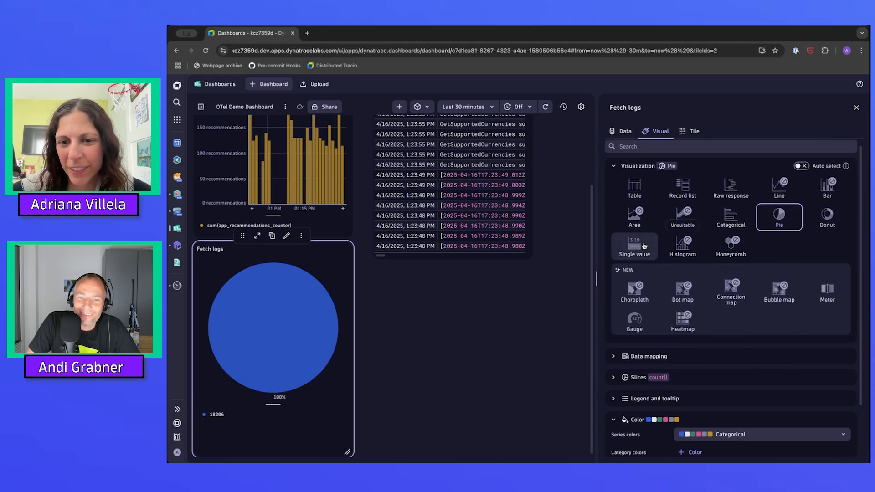
pyautogui.click(643, 245)
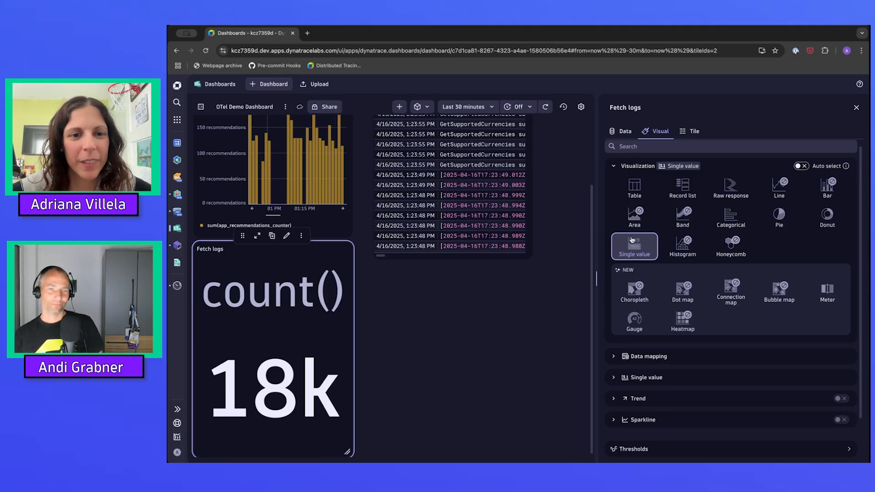
# Return to the count tile's DQL query and look through the original log table's columns for the service.name field
pyautogui.scroll(3, 422, 189)
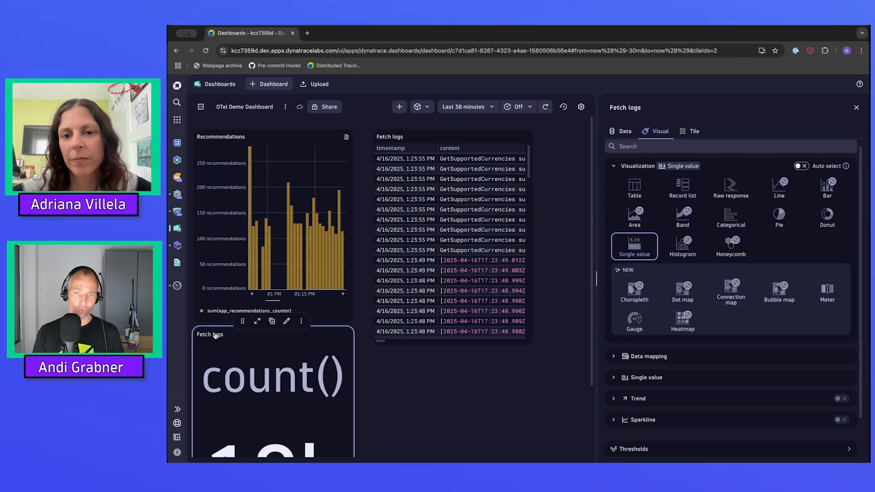
pyautogui.click(625, 132)
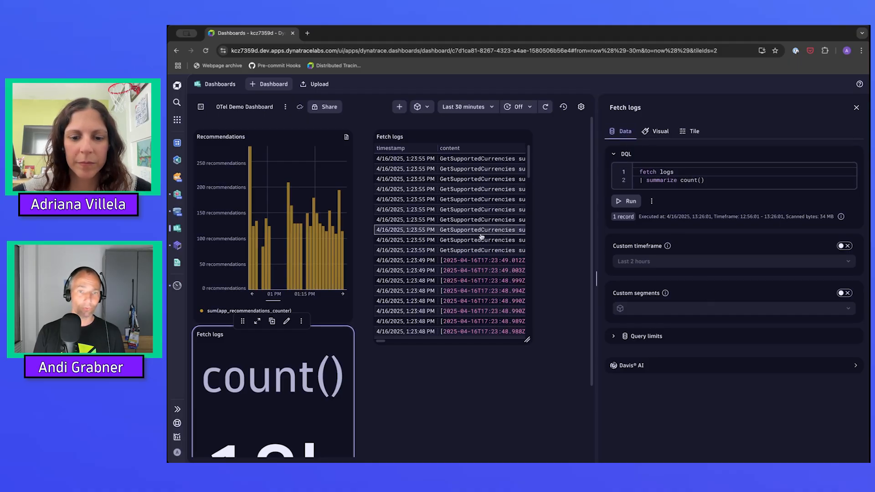
pyautogui.hscroll(10, 474, 308)
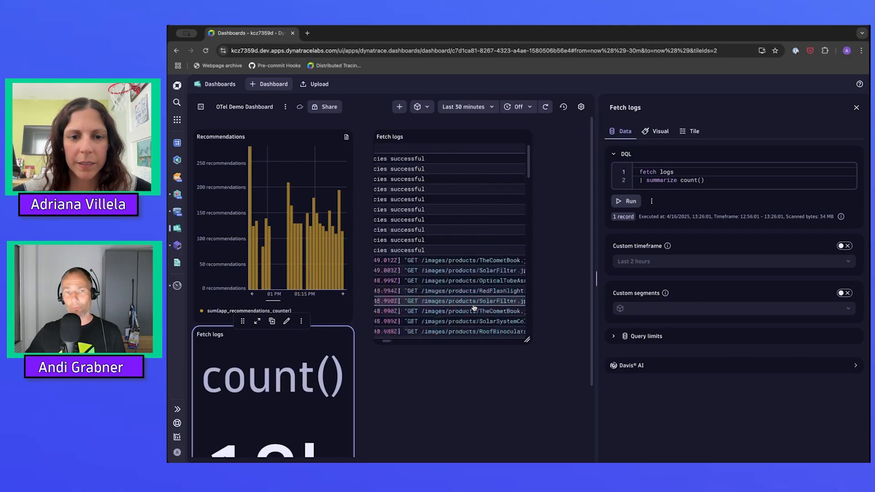
pyautogui.hscroll(10, 474, 308)
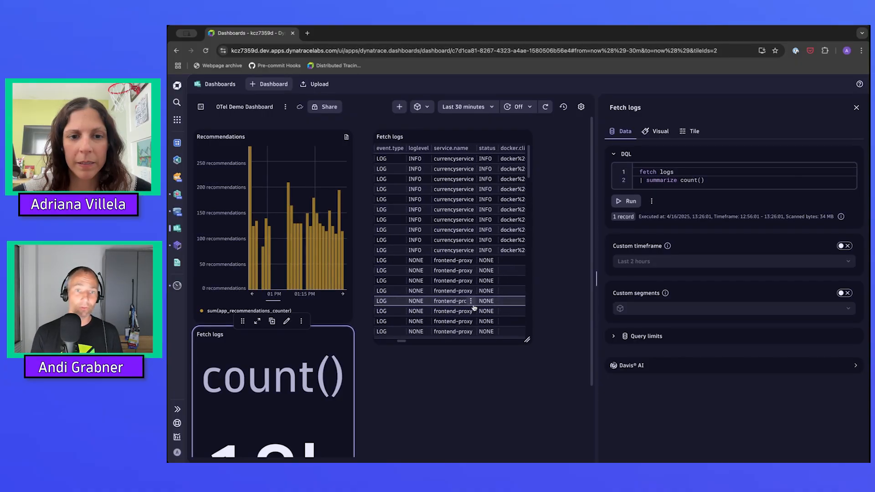
pyautogui.hscroll(-5, 474, 308)
pyautogui.hscroll(6, 474, 308)
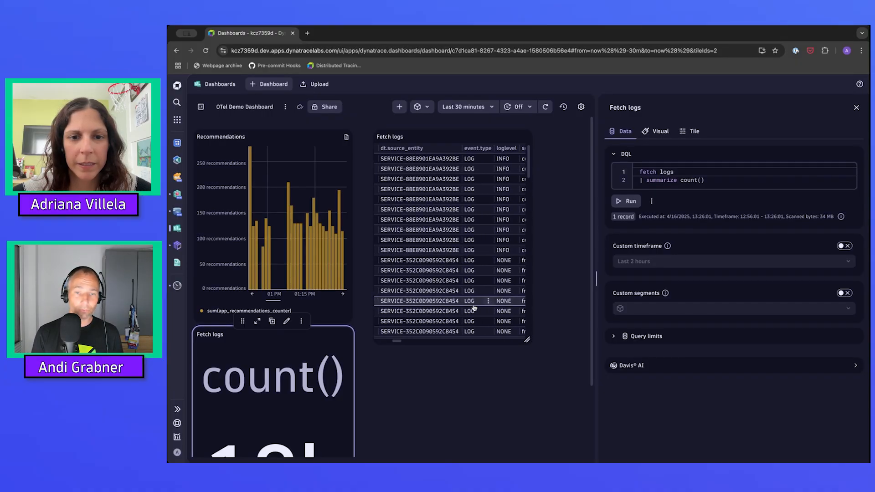
pyautogui.hscroll(2, 474, 308)
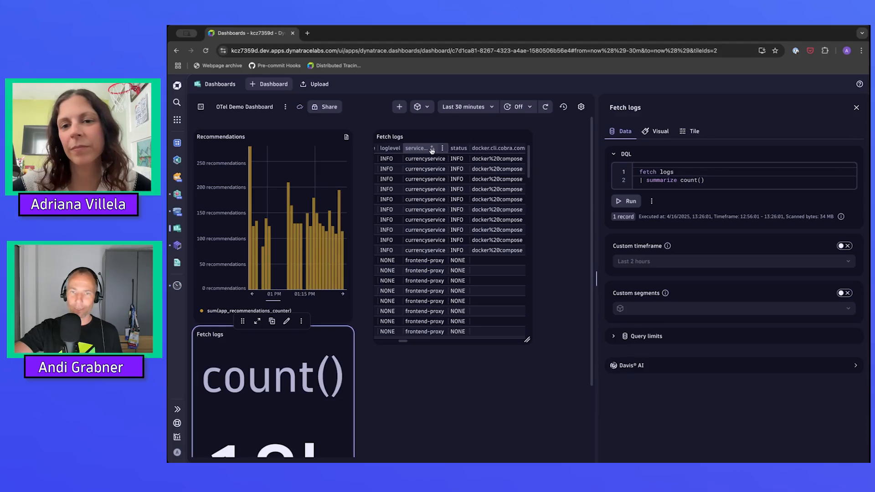
# Close the count tile's editor and look through the service.name, timestamp and content columns of the original Fetch logs table
pyautogui.click(857, 108)
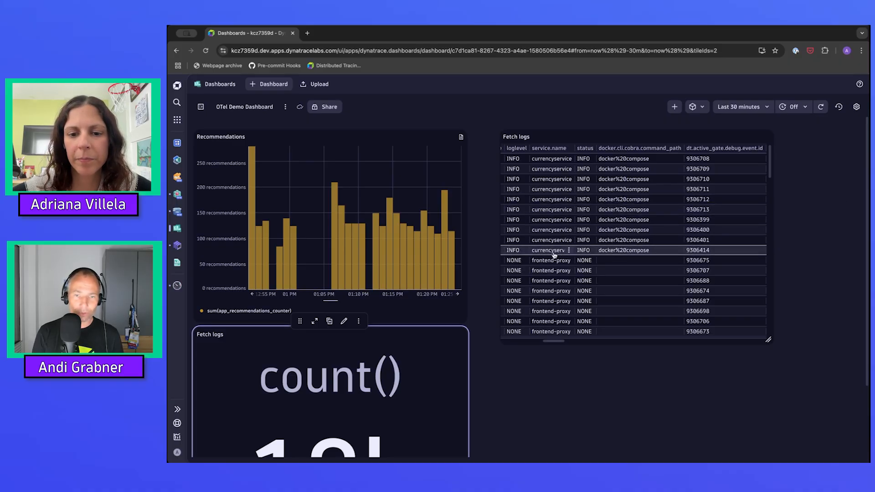
pyautogui.scroll(-10, 554, 254)
pyautogui.scroll(-10, 554, 254)
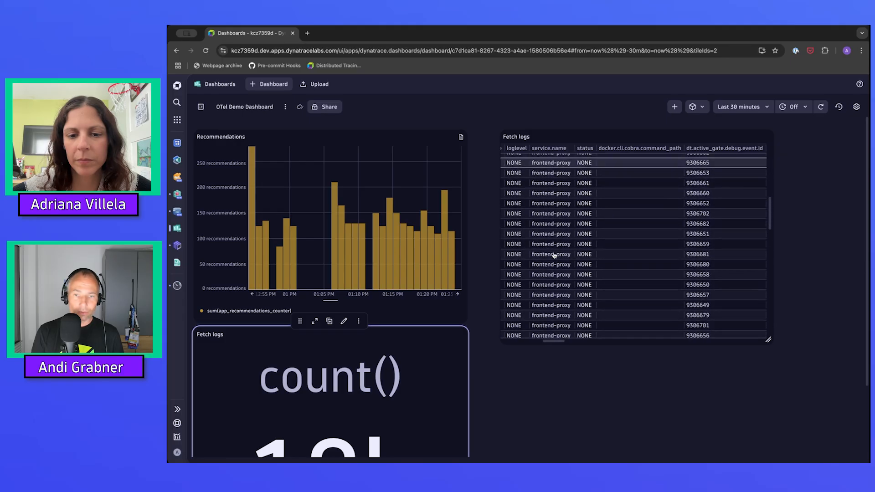
pyautogui.scroll(3, 554, 254)
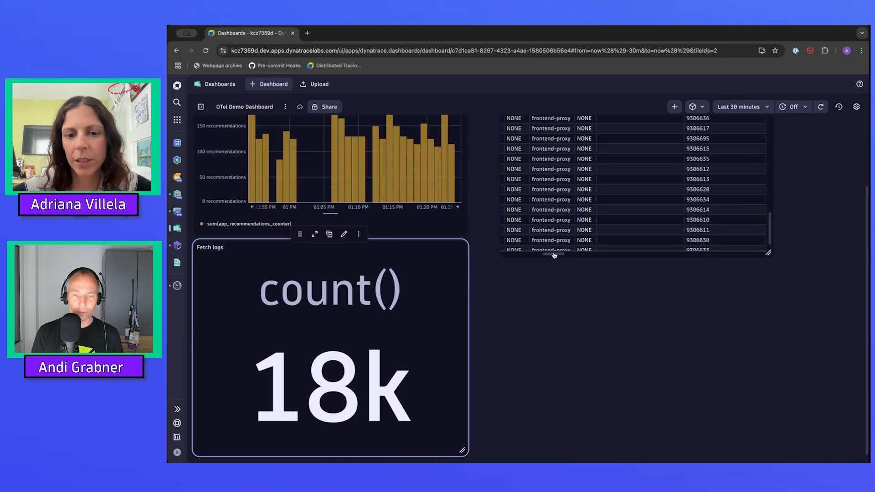
pyautogui.scroll(-3, 554, 253)
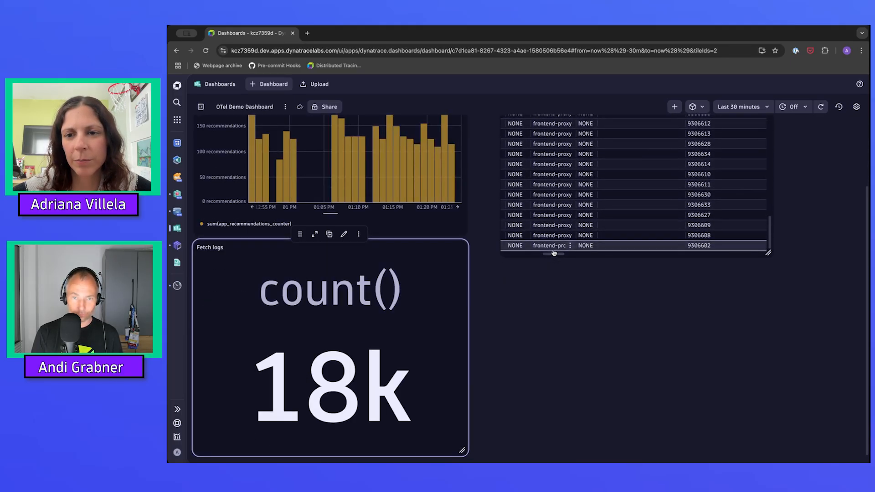
pyautogui.scroll(5, 554, 253)
pyautogui.scroll(2, 611, 387)
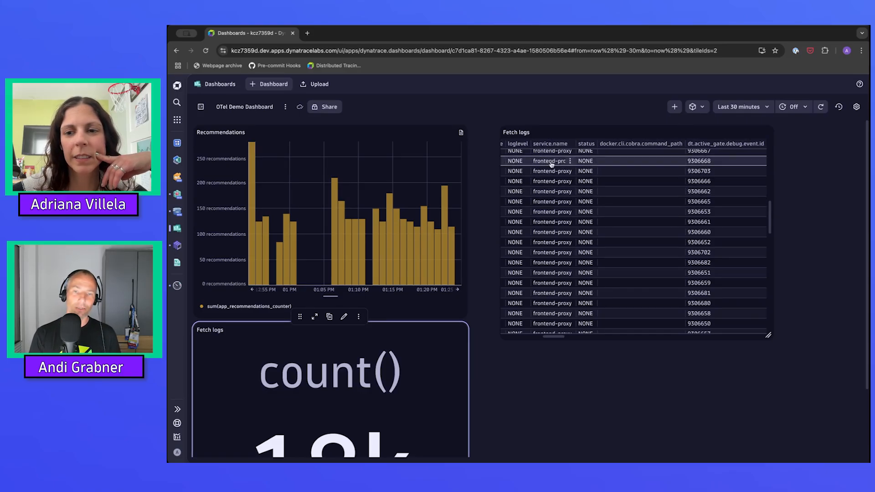
pyautogui.hscroll(-10, 552, 164)
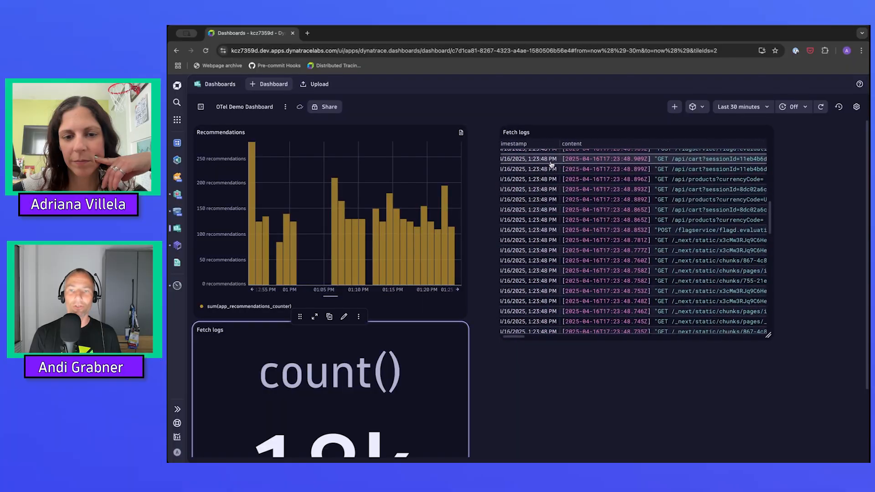
pyautogui.hscroll(-1, 552, 164)
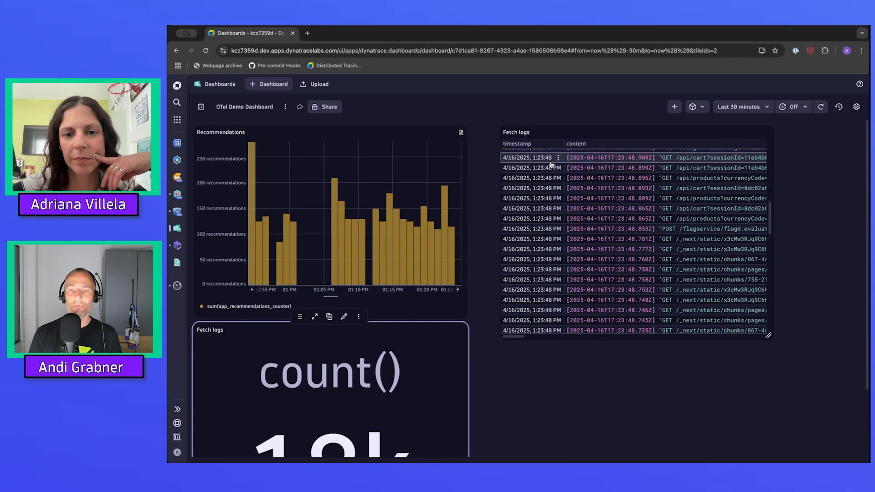
pyautogui.scroll(4, 552, 164)
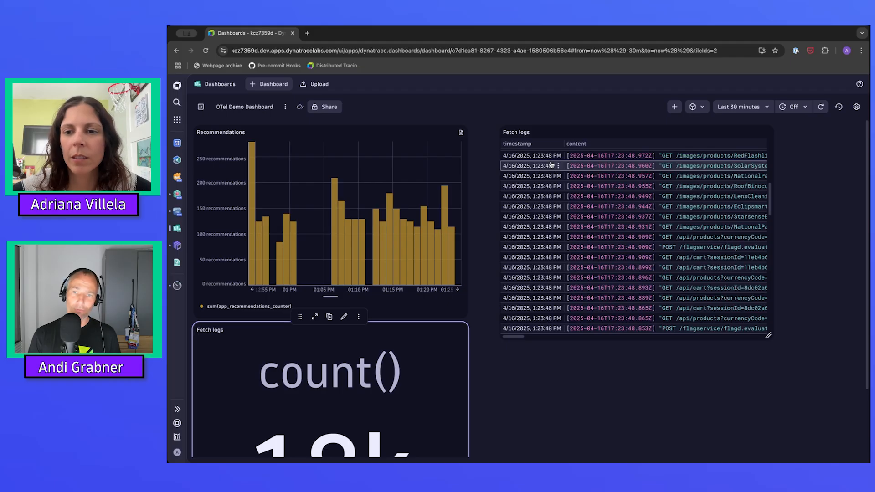
# Add a Summarize command on the service.name column to the original Fetch logs table's query
pyautogui.hscroll(10, 601, 187)
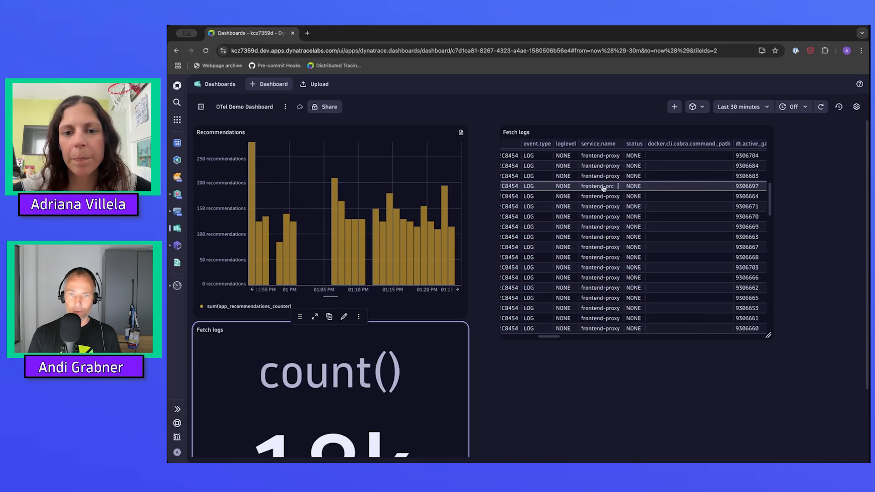
pyautogui.hscroll(1, 604, 188)
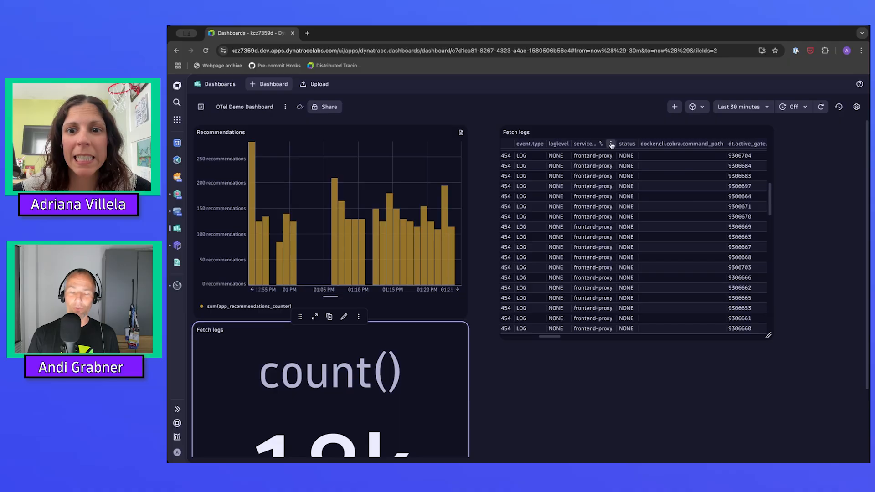
pyautogui.click(611, 145)
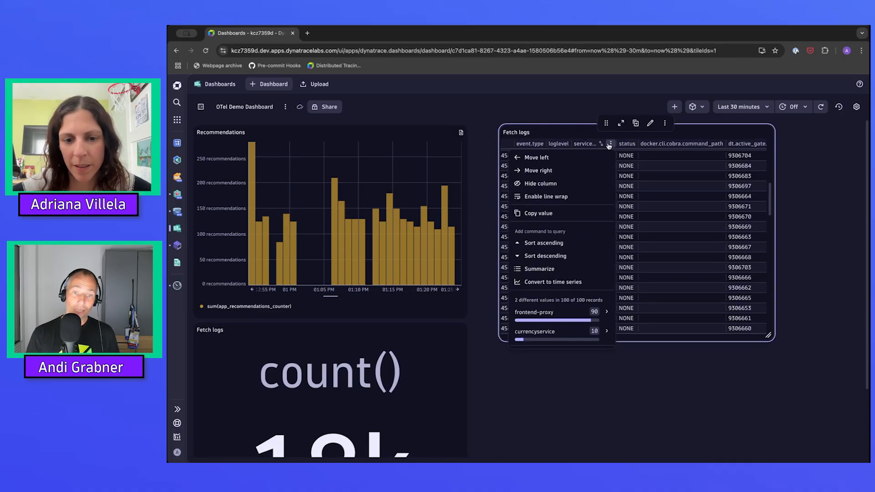
pyautogui.click(551, 269)
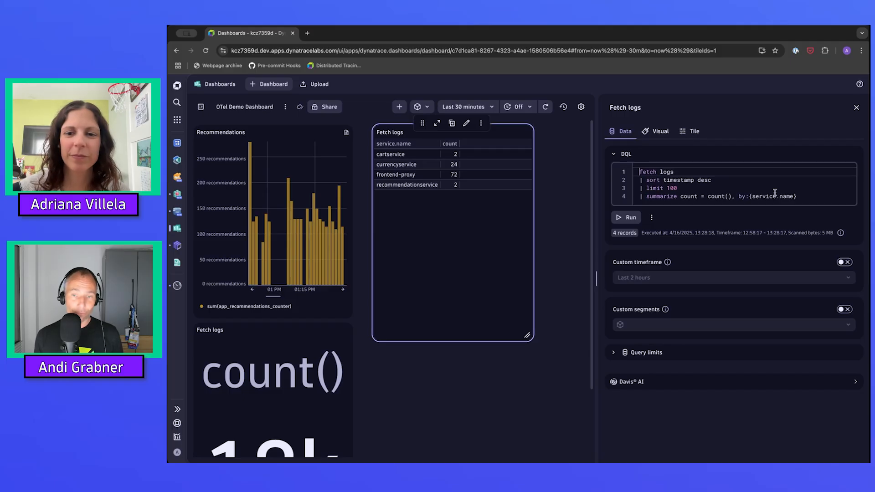
# Remove the "limit 100" and "sort timestamp desc" lines from the summarized tile's DQL query, running it after each removal
pyautogui.click(716, 187)
pyautogui.hotkey('shift', 'Home')
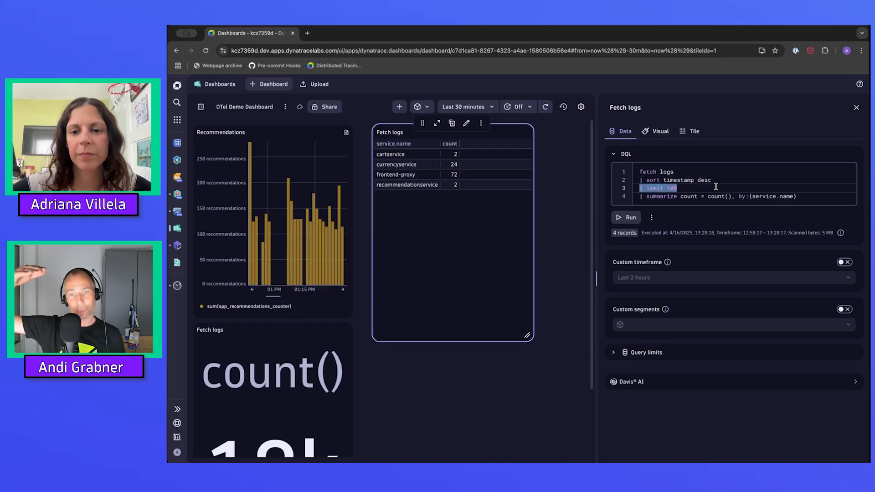
pyautogui.press('BackSpace')
pyautogui.press('BackSpace')
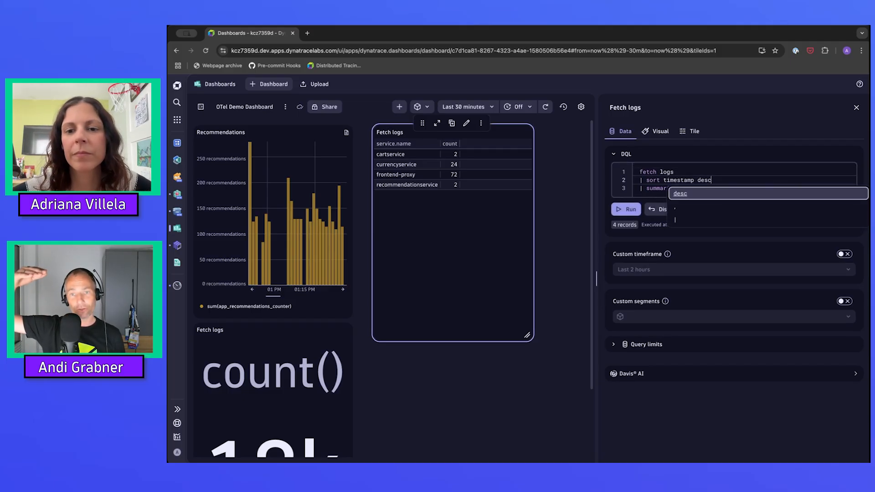
pyautogui.click(628, 210)
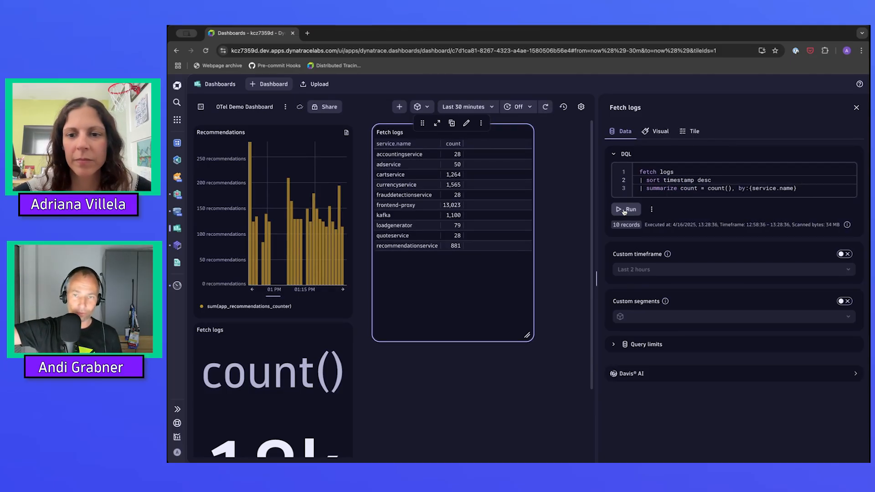
pyautogui.tripleClick(678, 180)
pyautogui.press('BackSpace')
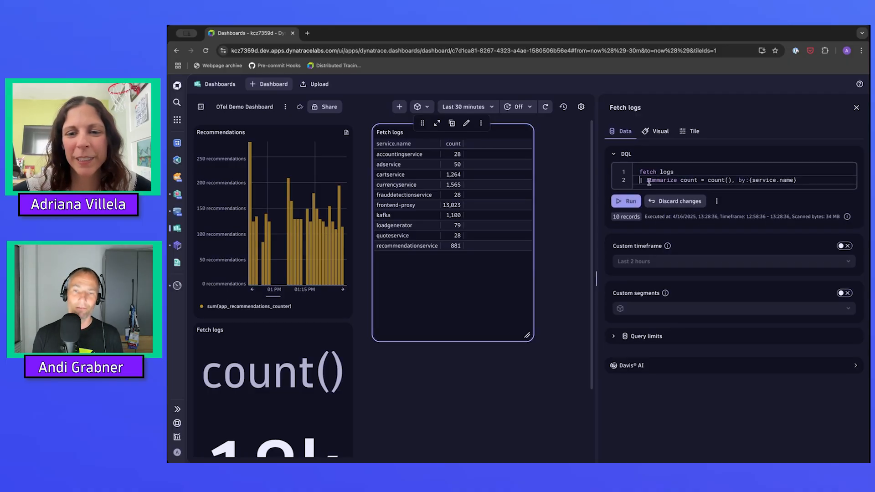
pyautogui.click(621, 203)
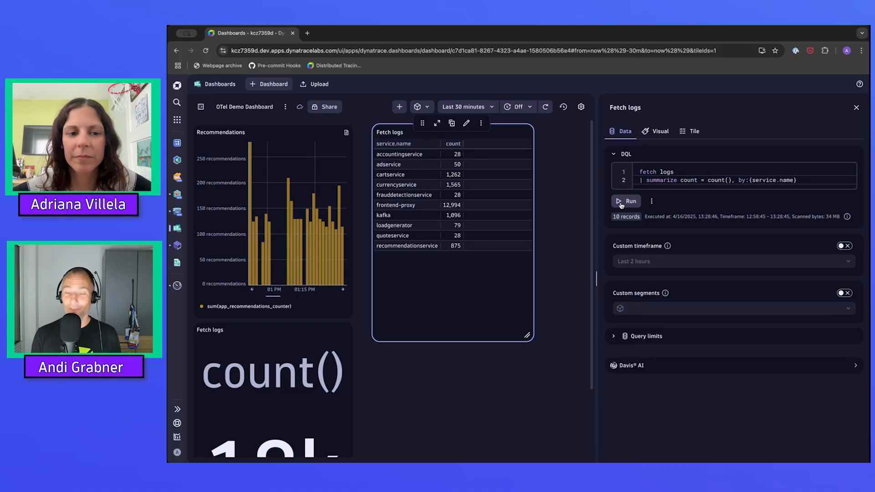
# Change the visualization of the tile summarizing logs by service.name to Pie and review it beside the other tiles
pyautogui.click(656, 131)
pyautogui.click(771, 222)
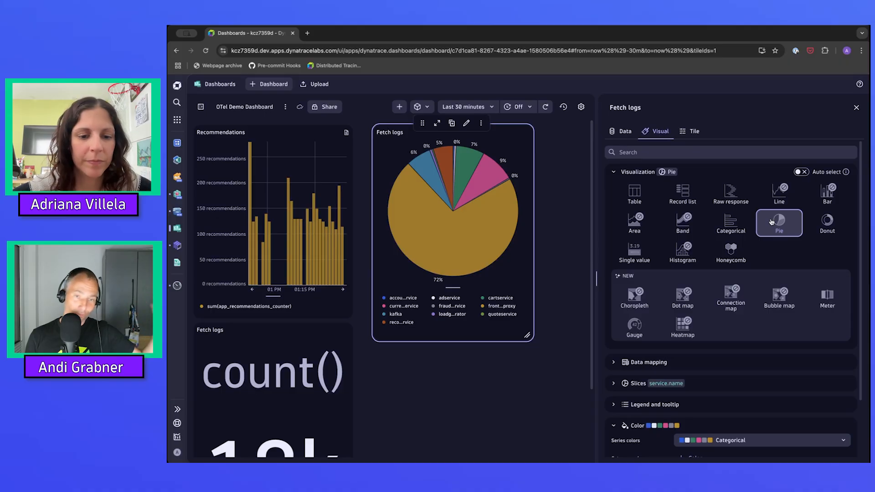
pyautogui.scroll(-2, 522, 395)
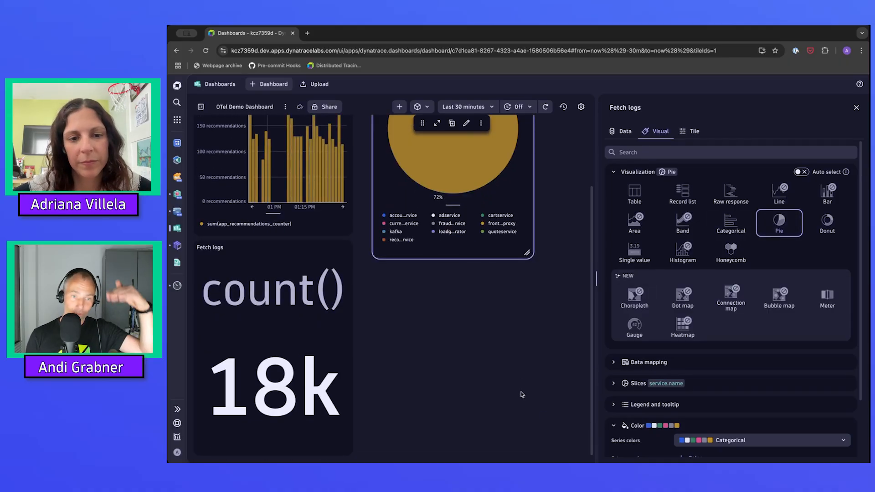
pyautogui.scroll(2, 522, 395)
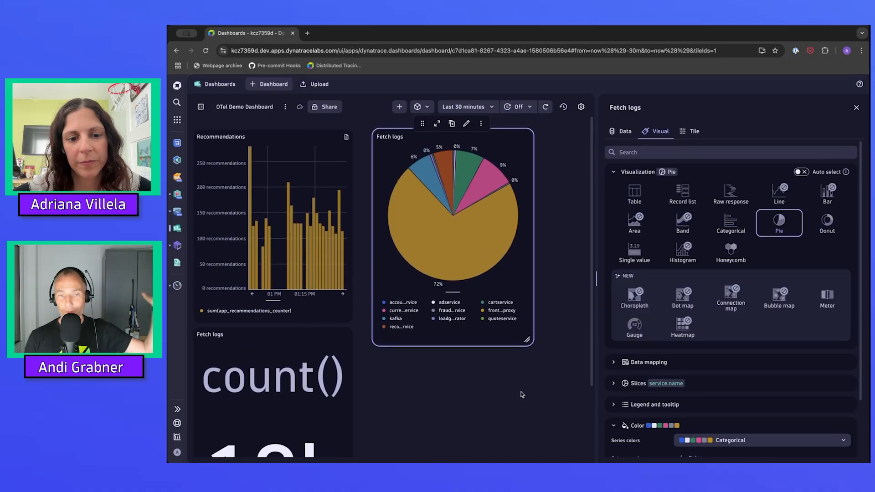
pyautogui.scroll(-2, 522, 394)
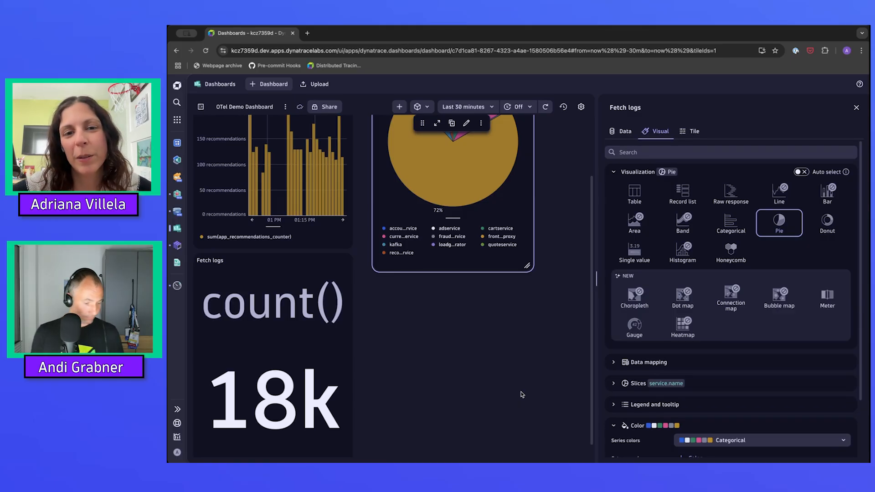
pyautogui.scroll(2, 522, 395)
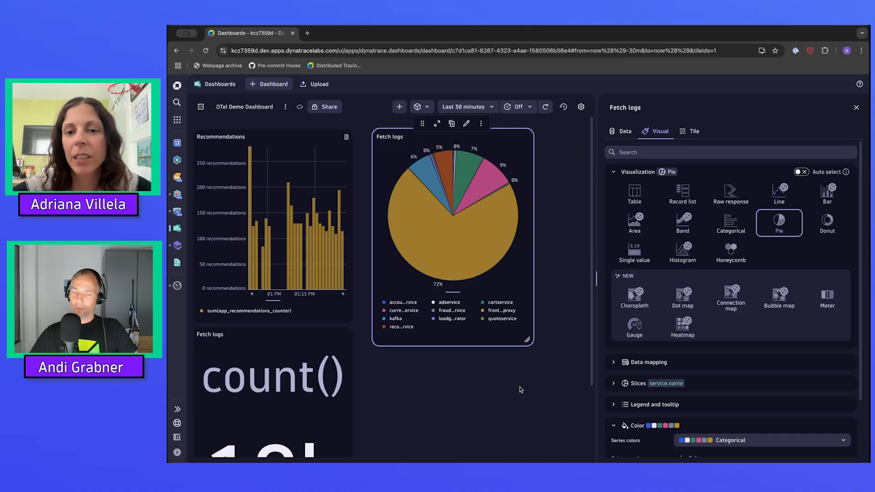
# Review the pie tile's full DQL query and check the dashboard's segment options
pyautogui.click(622, 131)
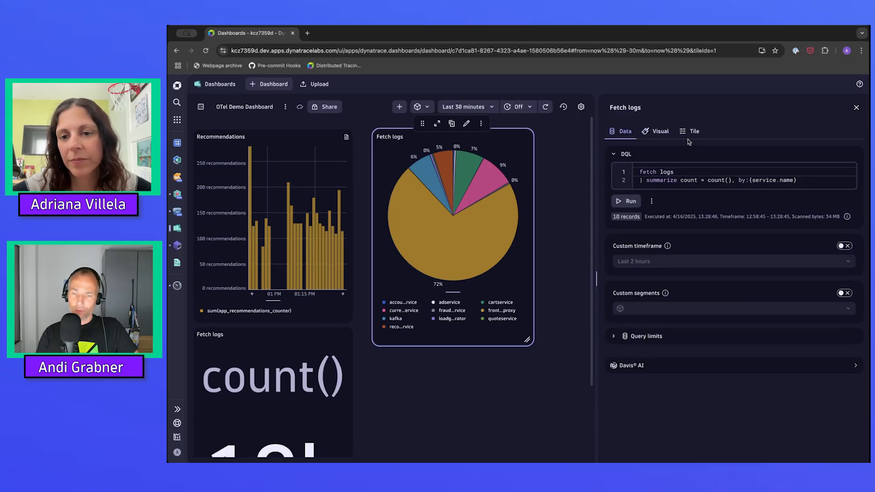
pyautogui.click(673, 180)
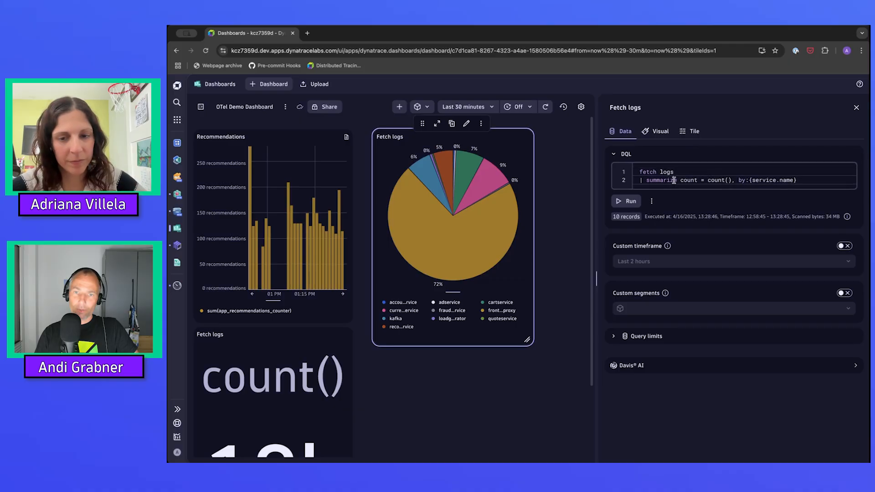
pyautogui.hotkey('ctrl', 'a')
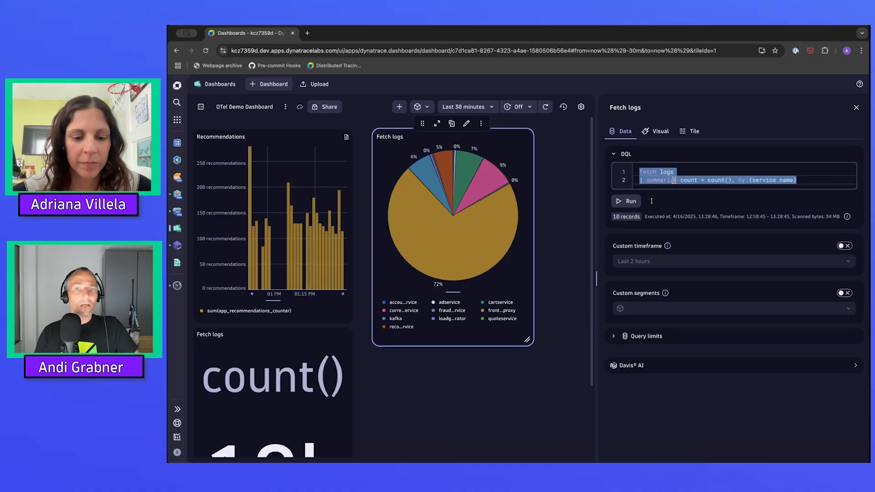
pyautogui.click(510, 386)
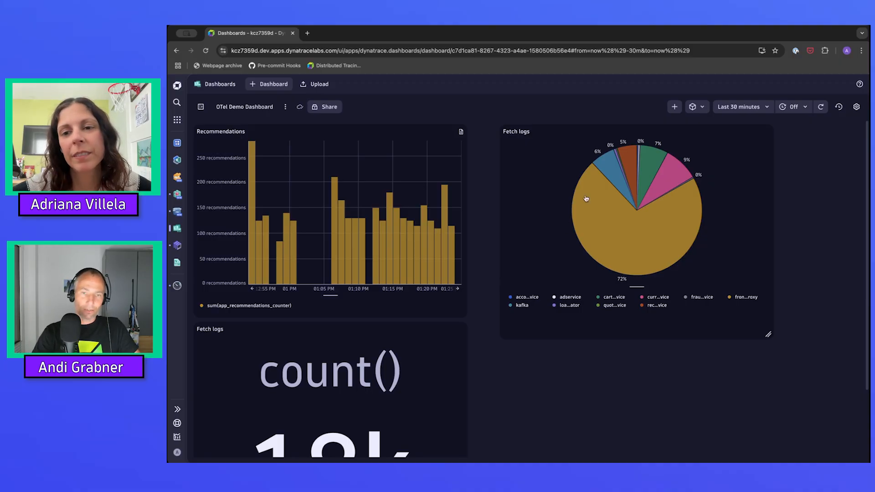
pyautogui.click(706, 107)
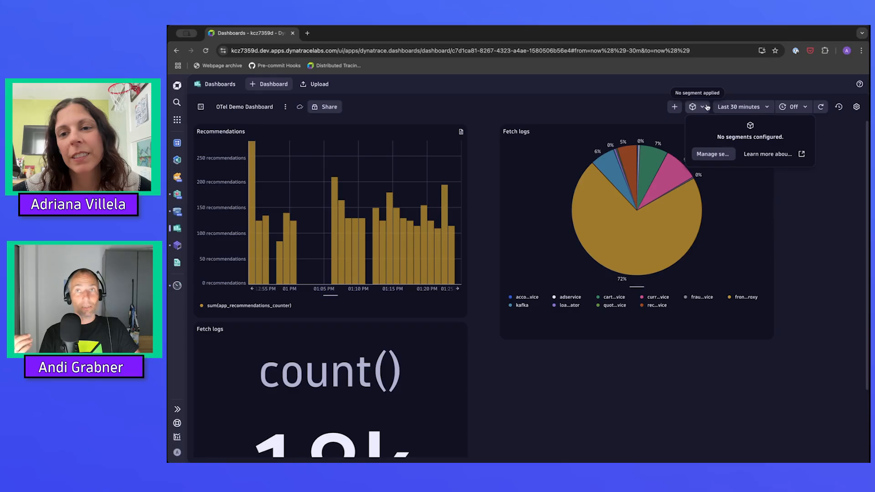
pyautogui.click(706, 108)
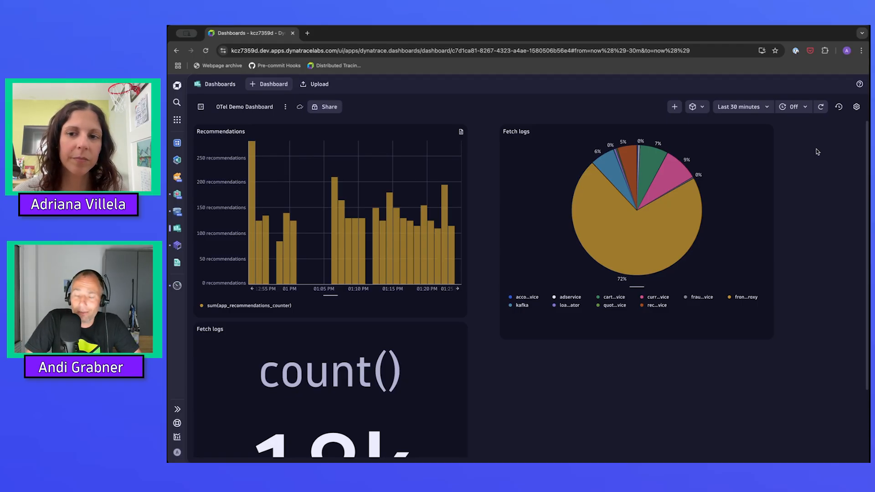
# Add a new variable to the dashboard and name it LogLevels
pyautogui.click(672, 108)
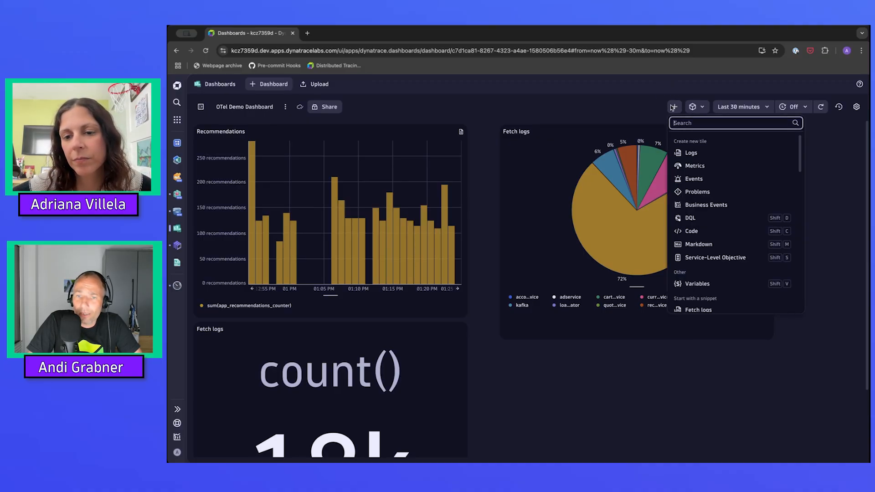
pyautogui.click(698, 285)
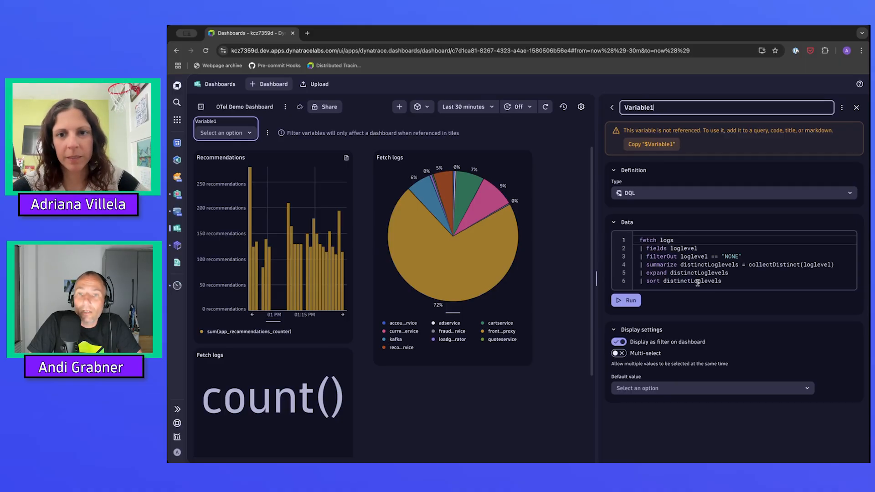
pyautogui.hotkey('ctrl', 'a')
pyautogui.write('LogLeve')
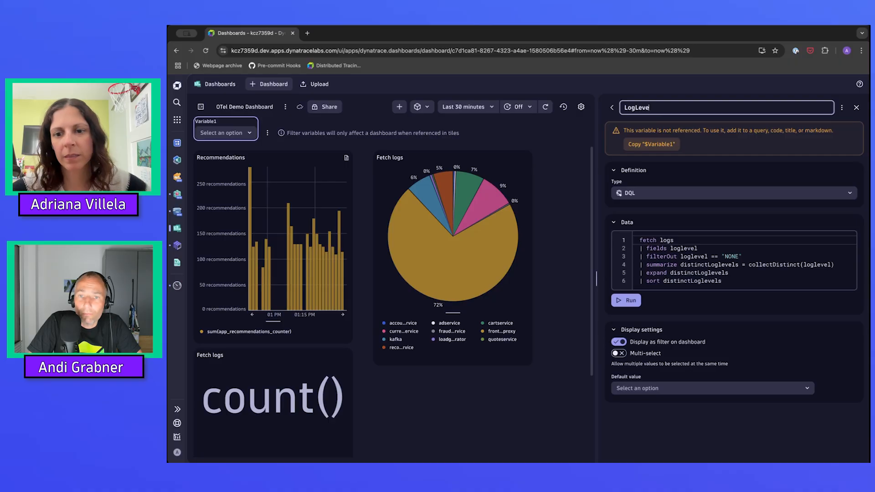
pyautogui.write('ls')
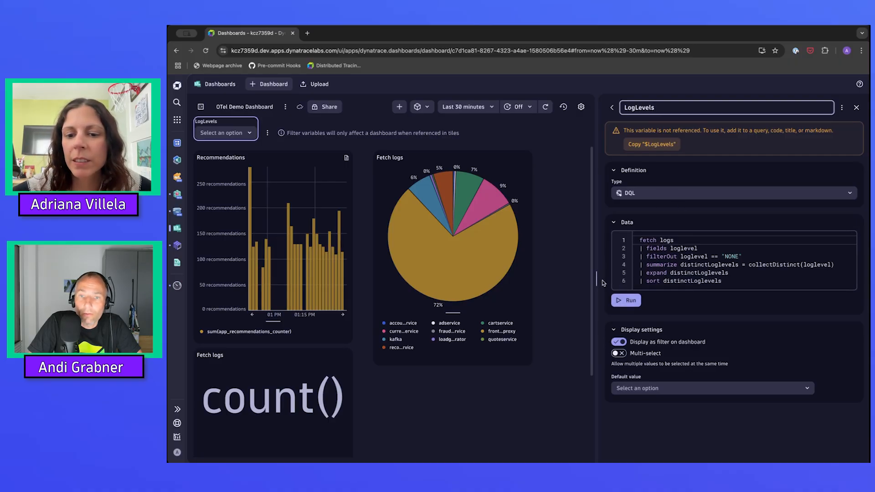
# Run the LogLevels variable's DQL query, check the values its dashboard filter offers, and close the variable editor
pyautogui.click(627, 300)
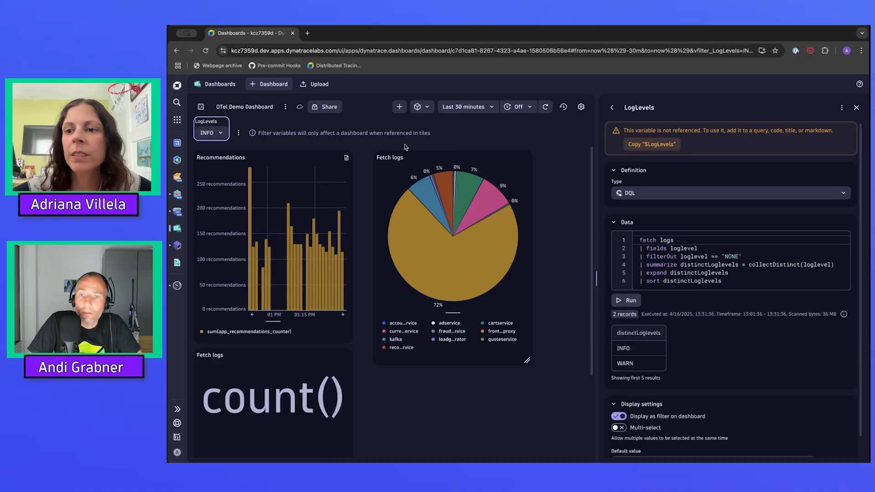
pyautogui.click(223, 136)
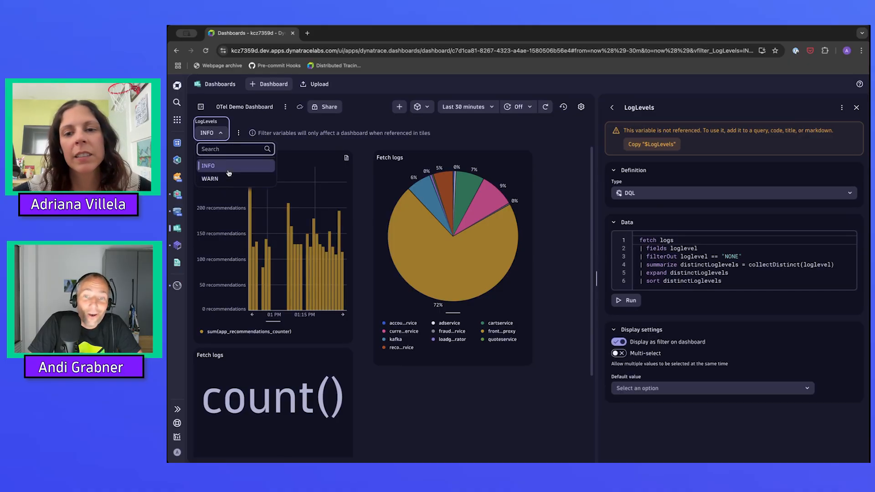
pyautogui.click(569, 141)
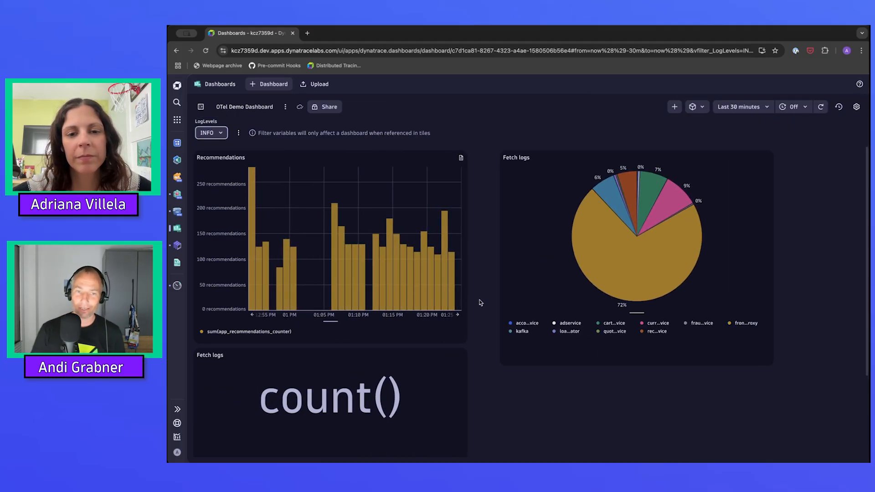
# Edit the pie tile's DQL query and insert a filter line between fetch logs and the summarize line
pyautogui.click(519, 172)
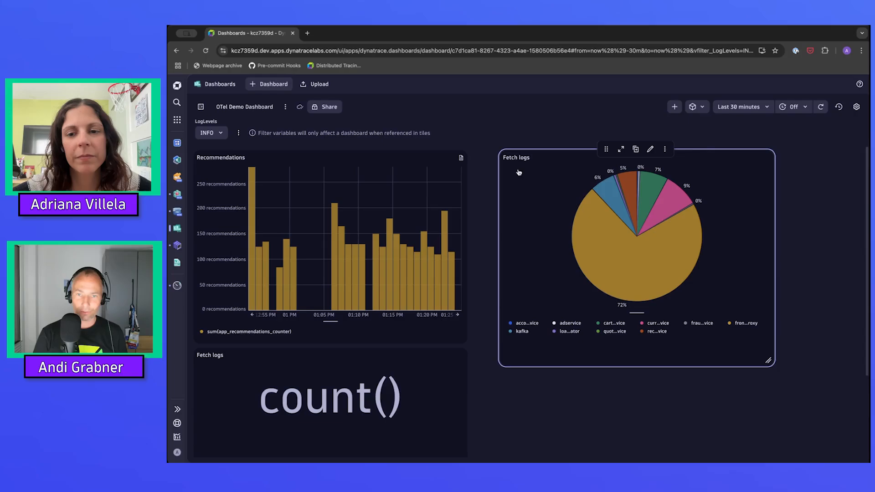
pyautogui.click(650, 149)
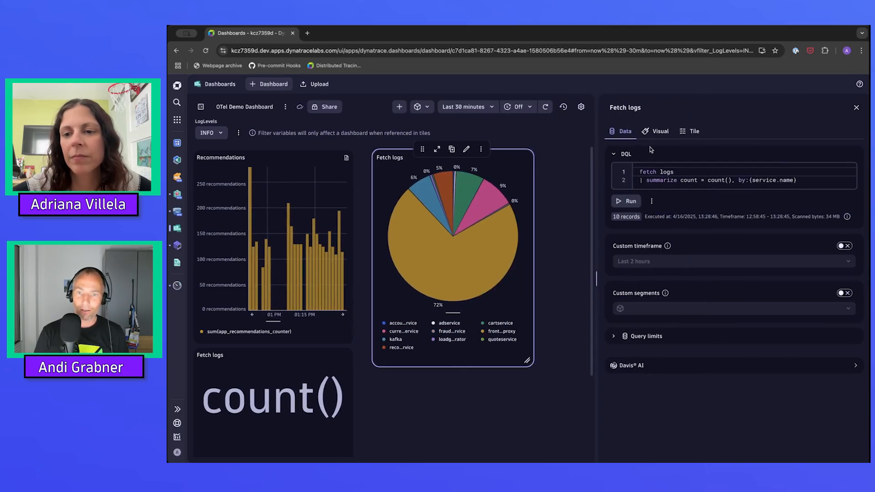
pyautogui.click(812, 181)
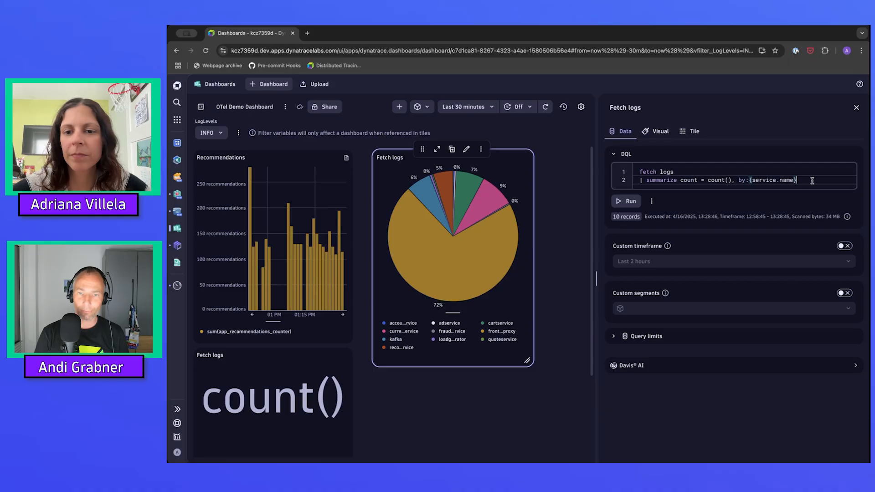
pyautogui.press('Return')
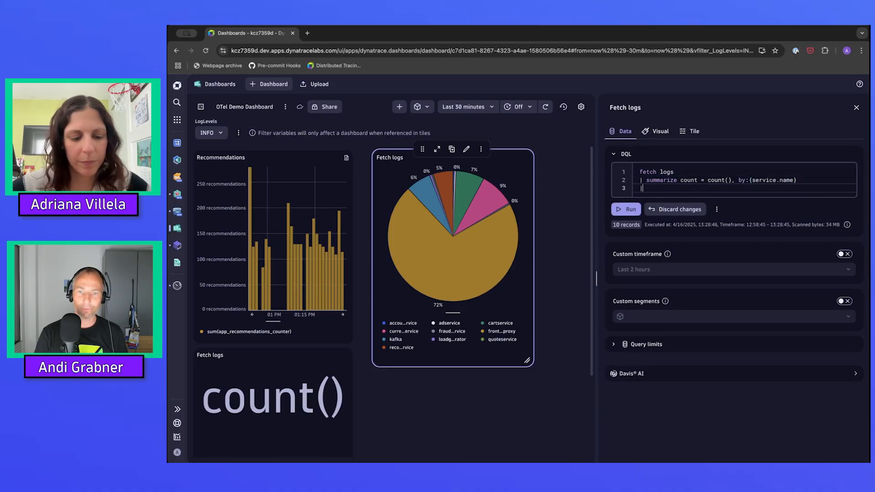
pyautogui.press('BackSpace')
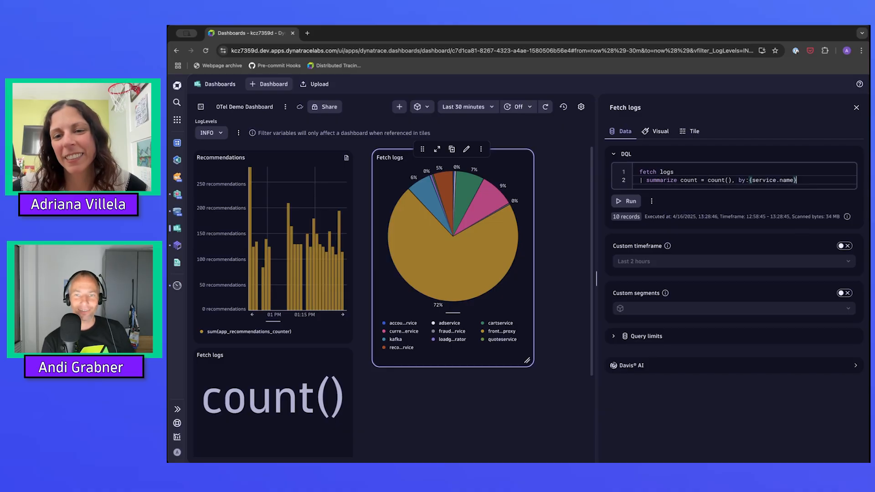
pyautogui.press('Up')
pyautogui.press('Return')
pyautogui.write('| ')
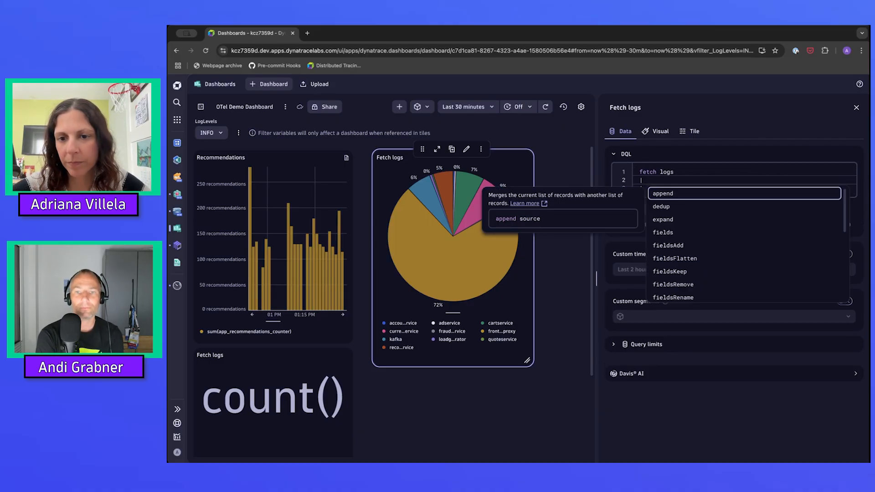
pyautogui.write('filte')
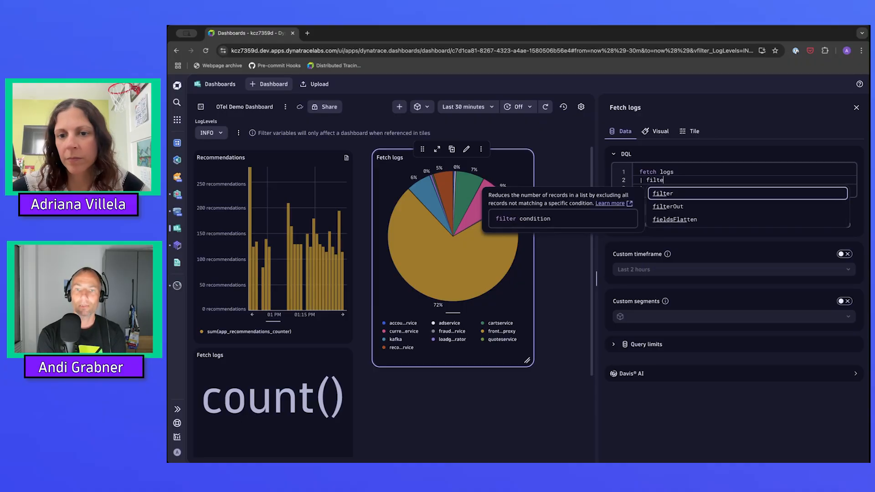
pyautogui.write('r')
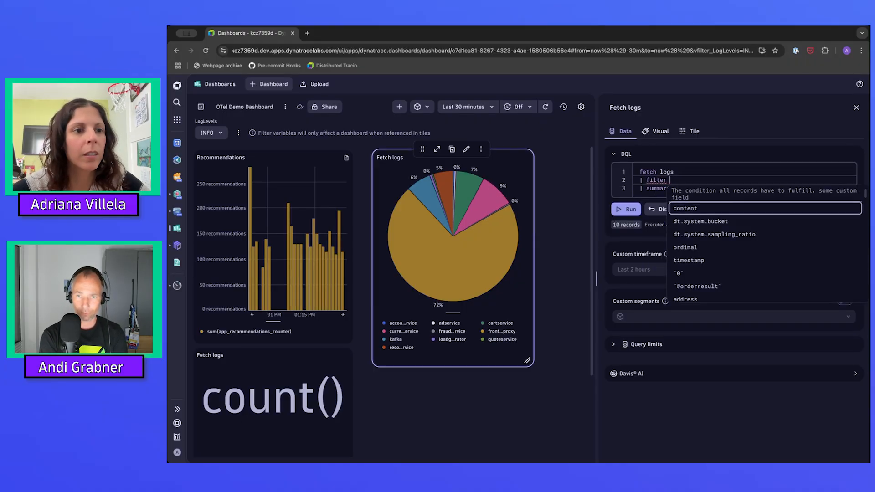
# Write the new filter condition as $LogLevels == loglevel
pyautogui.write(' $Log')
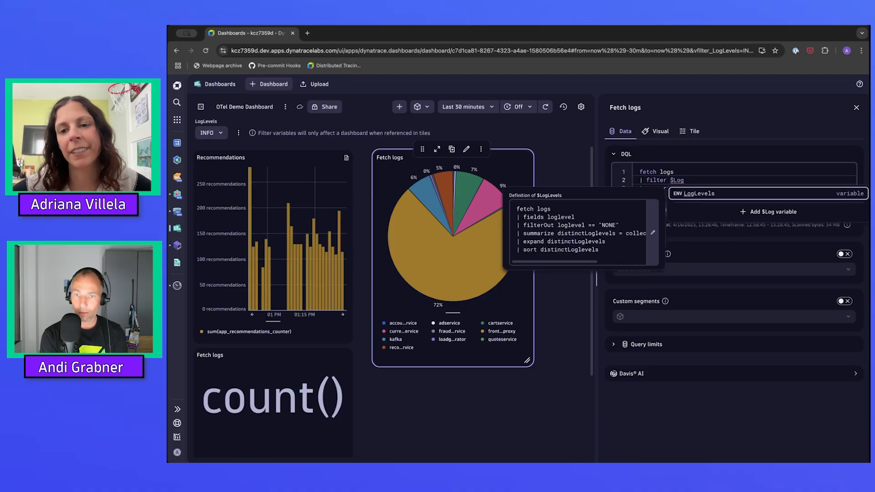
pyautogui.press('Return')
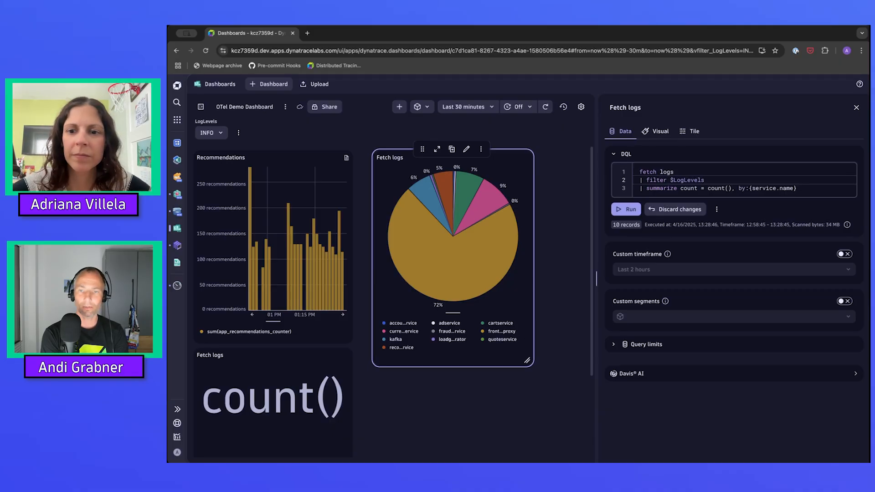
pyautogui.write('=')
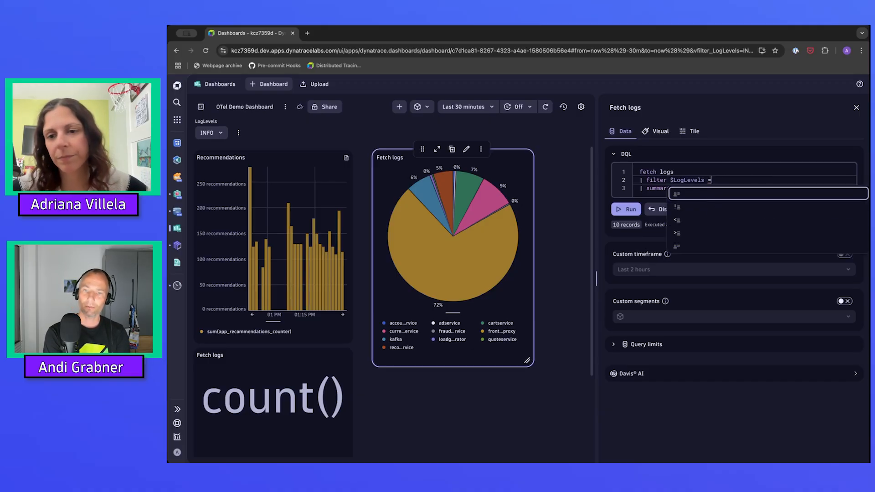
pyautogui.write('=')
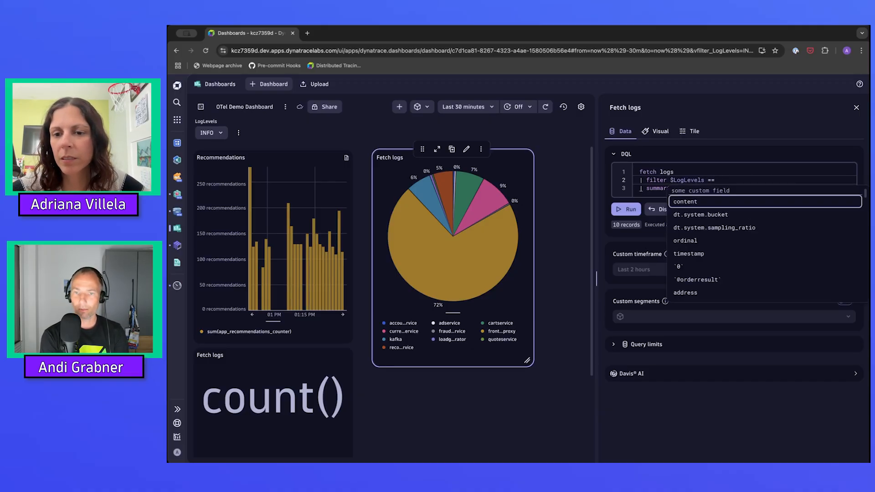
pyautogui.write(' log')
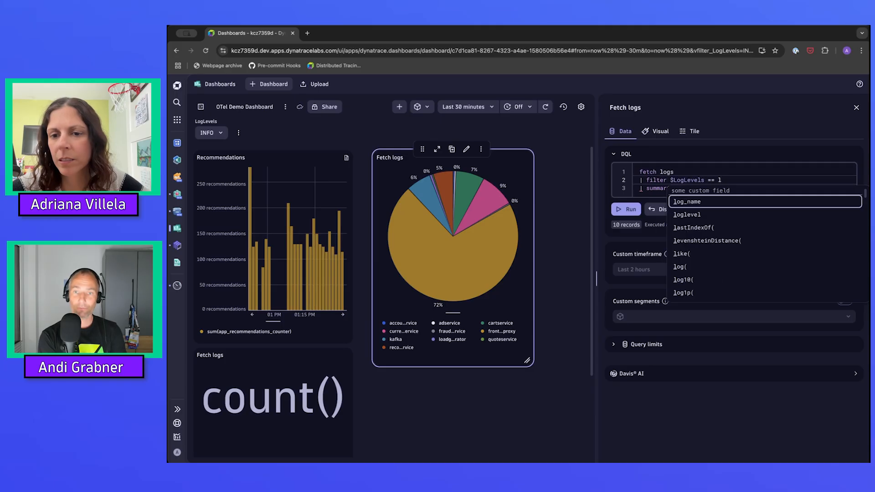
pyautogui.press('Down')
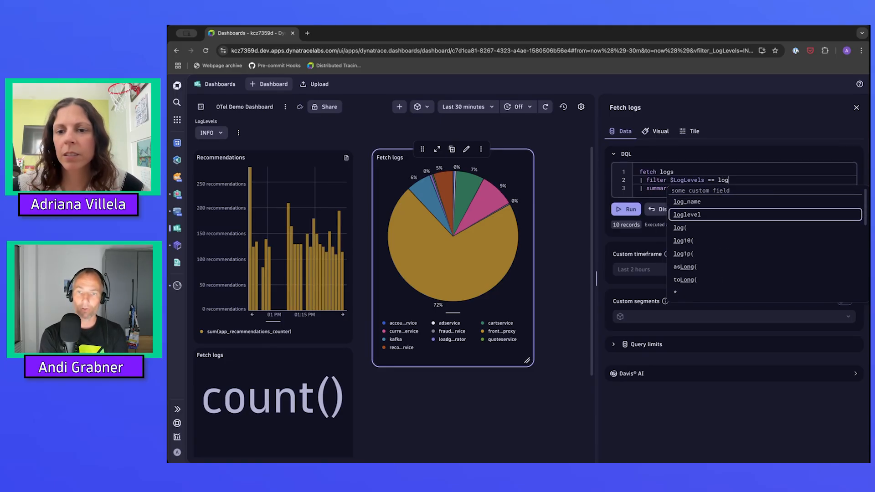
pyautogui.press('Return')
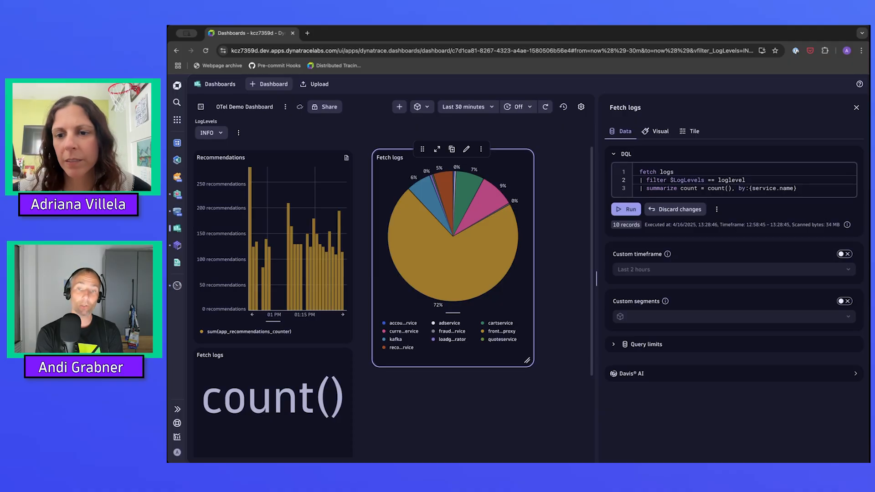
# Reorder the filter condition to loglevel == $LogLevels and run the pie tile's query
pyautogui.hotkey('alt', 'Left')
pyautogui.hotkey('alt', 'Left')
pyautogui.press('Right')
pyautogui.press('Right')
pyautogui.press('Right')
pyautogui.hotkey('shift', 'alt', 'Left')
pyautogui.hotkey('shift', 'alt', 'Left')
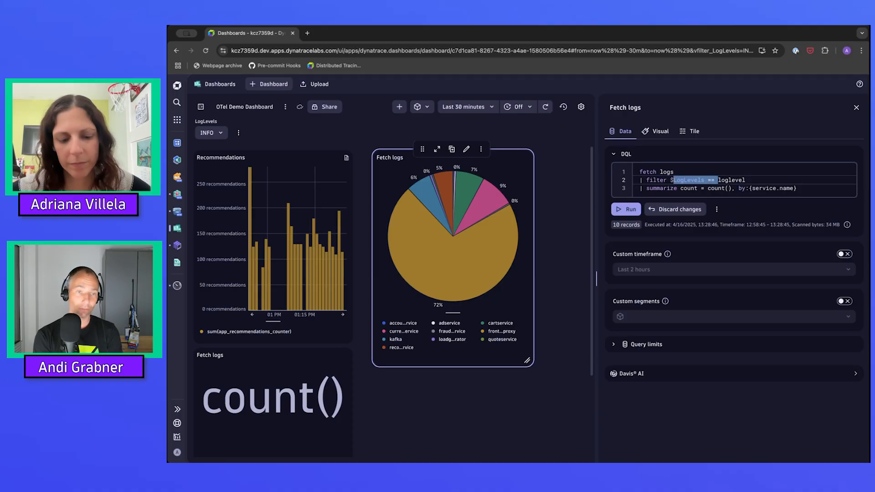
pyautogui.hotkey('shift', 'Left')
pyautogui.press('super+c')
pyautogui.press('BackSpace')
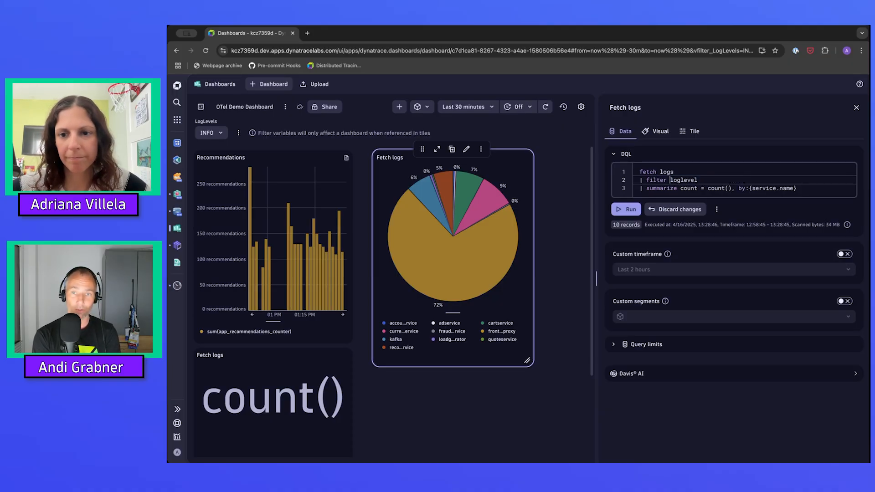
pyautogui.hotkey('alt', 'Right')
pyautogui.write('==')
pyautogui.press('super+v')
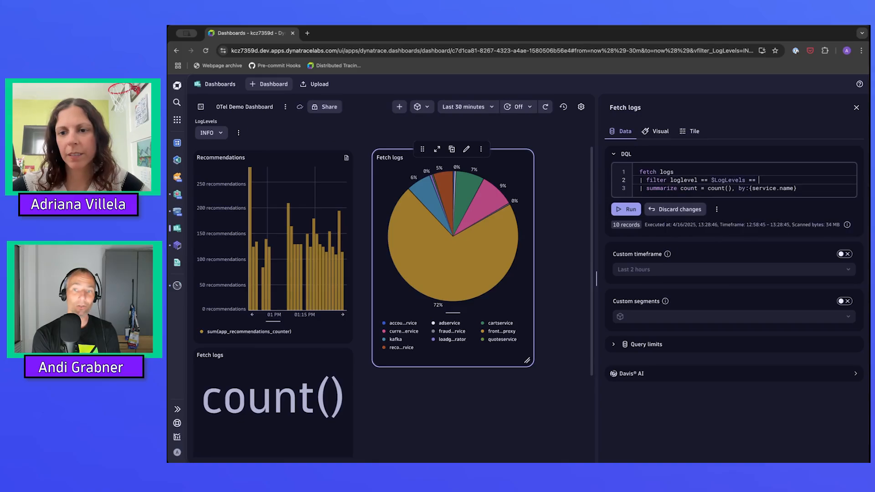
pyautogui.press('BackSpace')
pyautogui.press('BackSpace')
pyautogui.press('BackSpace')
pyautogui.press('BackSpace')
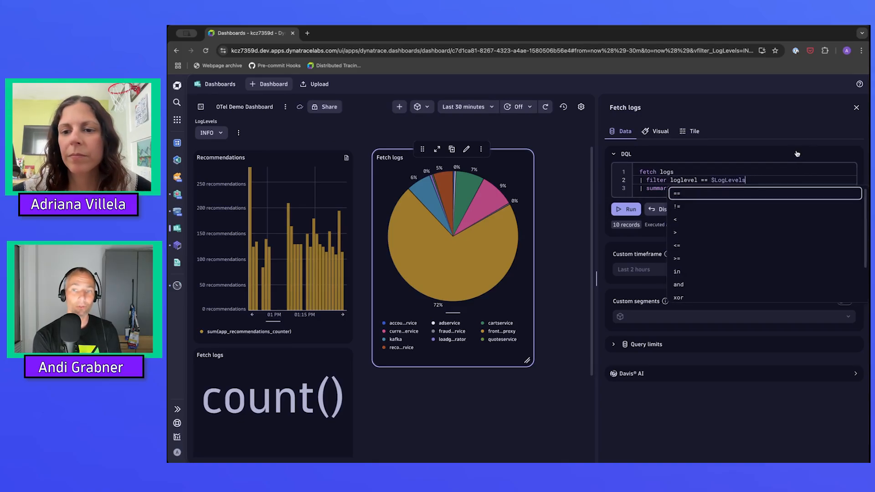
pyautogui.click(797, 153)
pyautogui.click(797, 153)
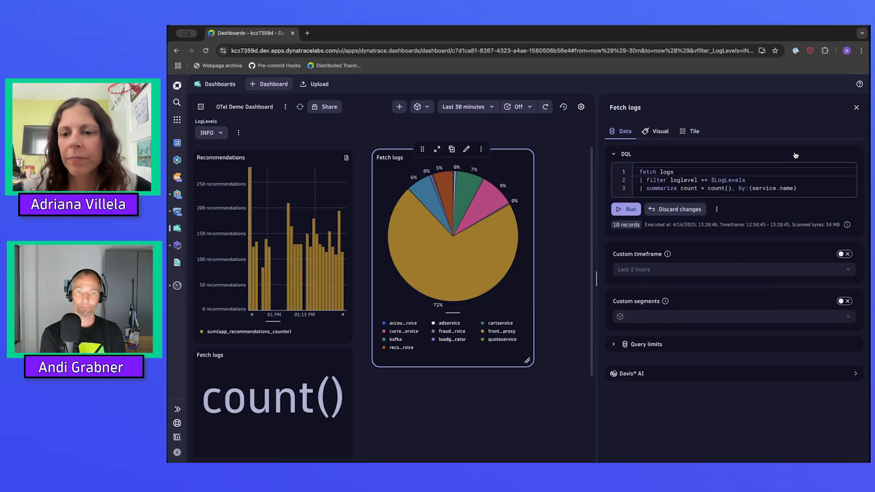
pyautogui.click(629, 210)
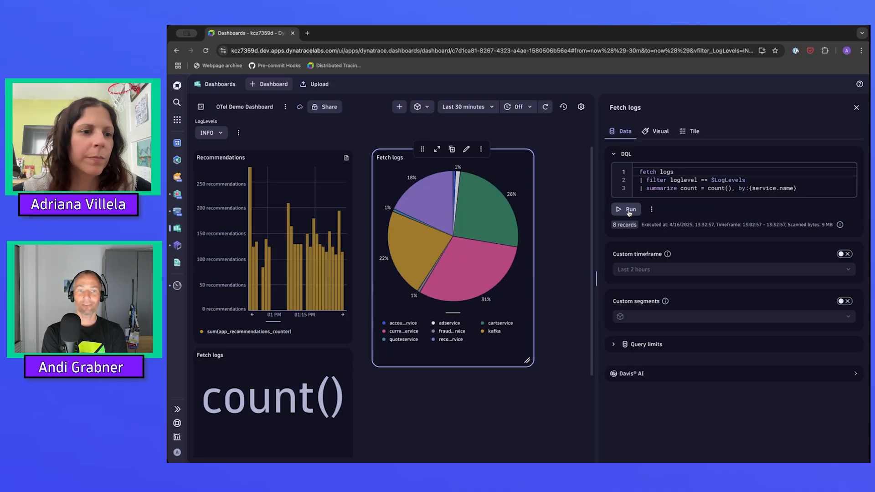
# Test the LogLevels dashboard filter on the pie chart with WARN, set it back to INFO and close the variable editor
pyautogui.click(221, 135)
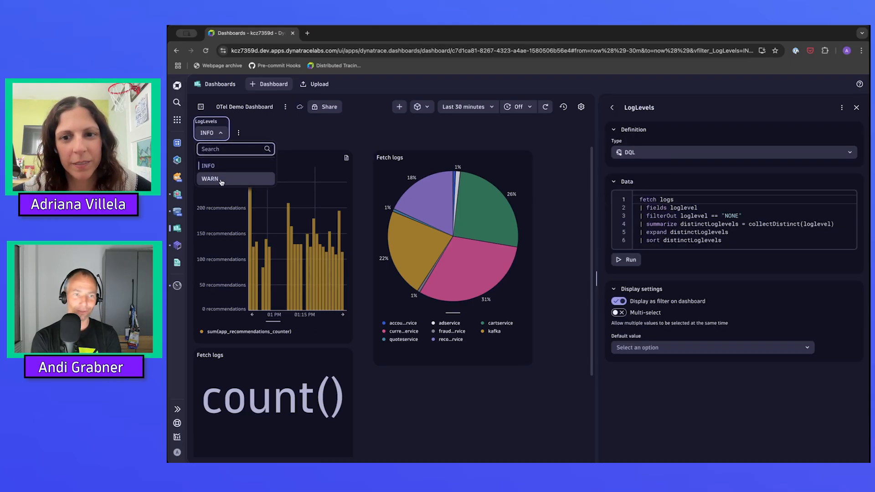
pyautogui.click(221, 181)
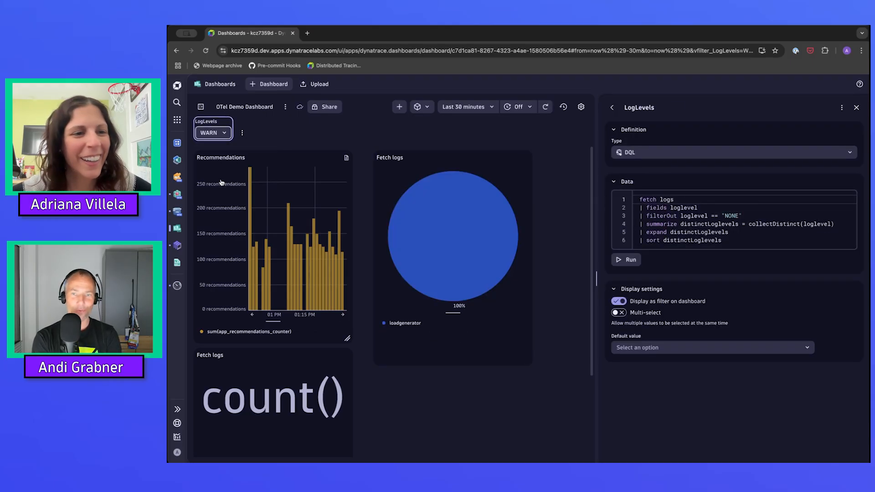
pyautogui.click(208, 133)
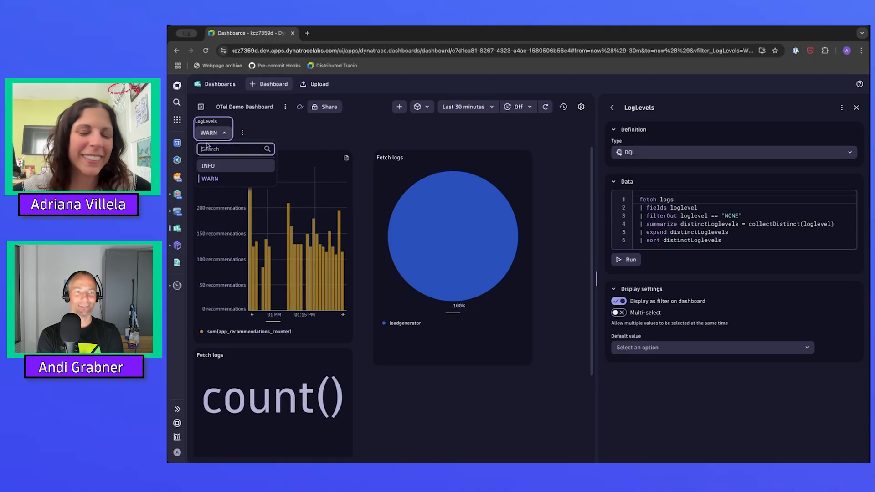
pyautogui.click(208, 168)
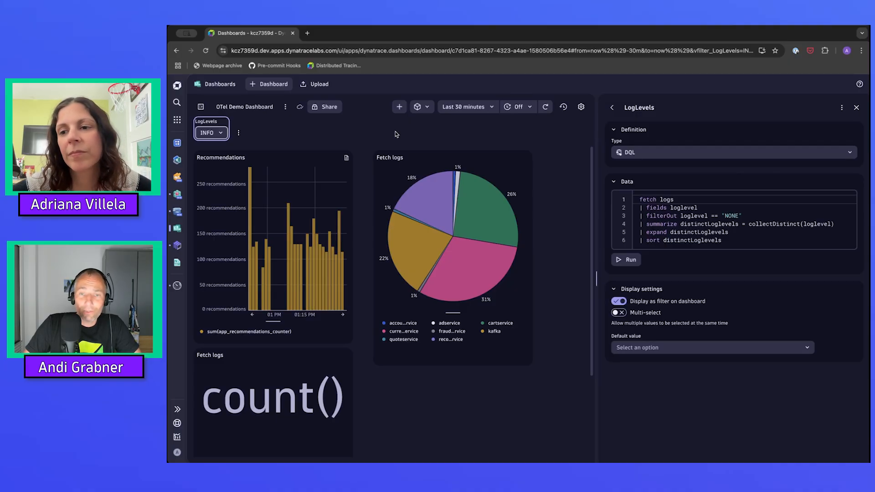
pyautogui.click(856, 108)
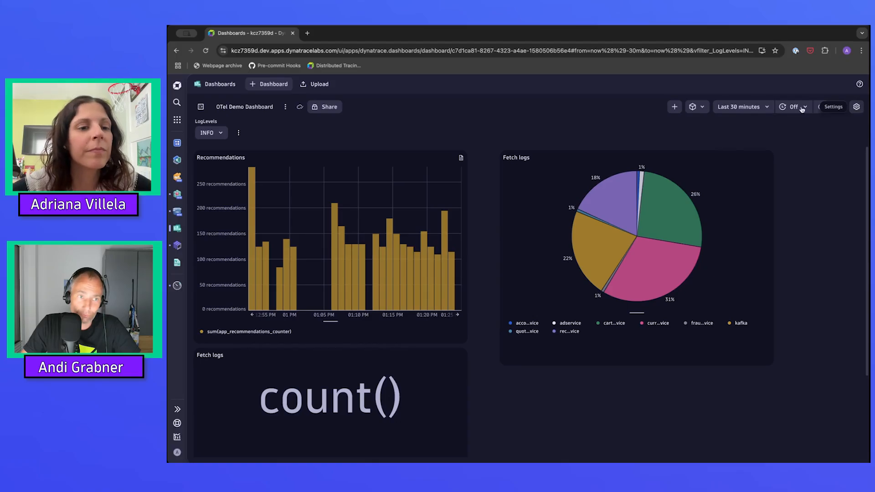
# Review the dashboard's sharing options and link permissions, and look at the dashboard upload dialog without choosing a file
pyautogui.click(323, 108)
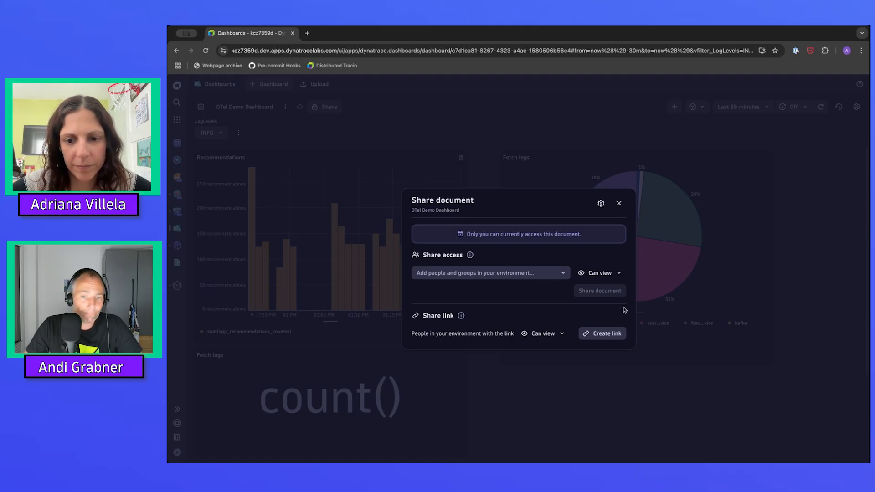
pyautogui.click(563, 334)
pyautogui.click(563, 334)
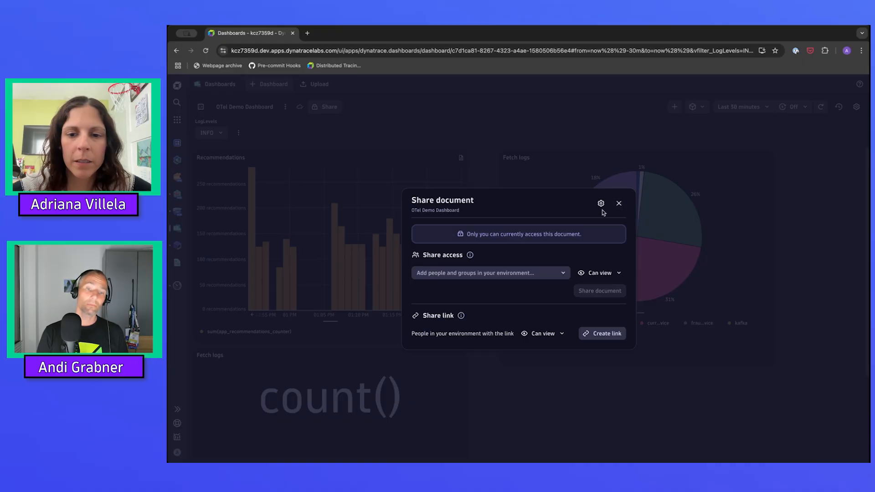
pyautogui.click(618, 204)
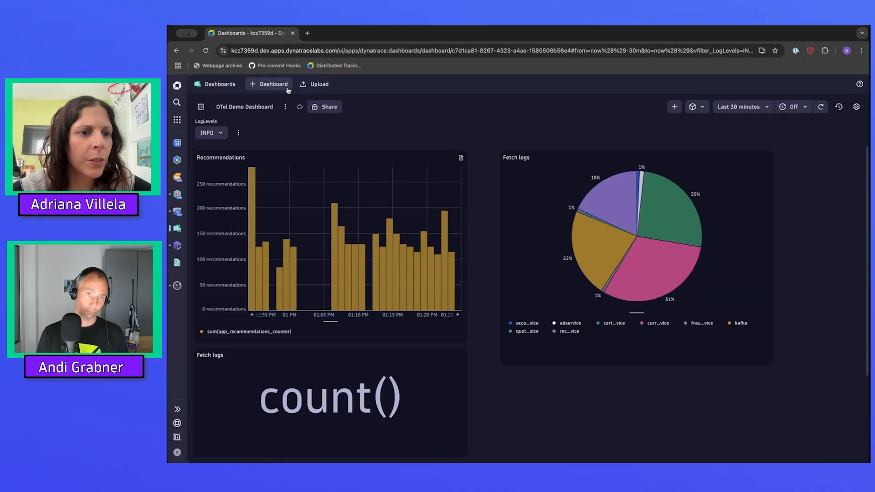
pyautogui.click(313, 85)
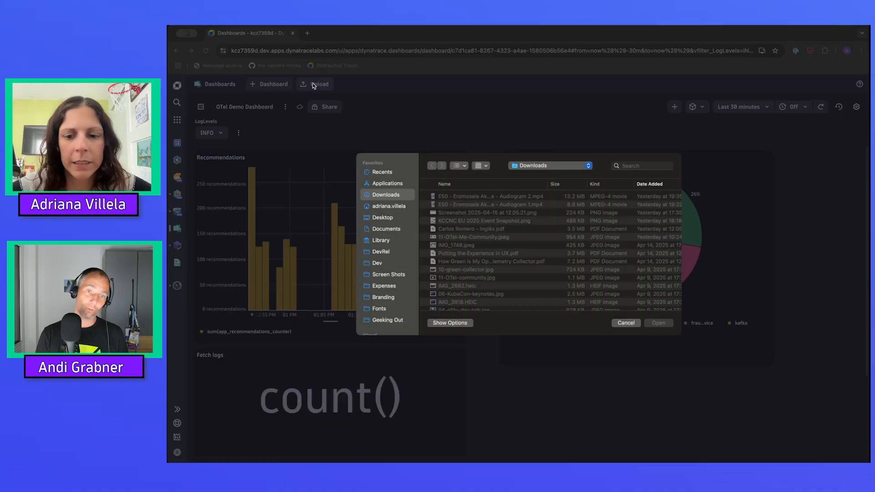
pyautogui.click(627, 324)
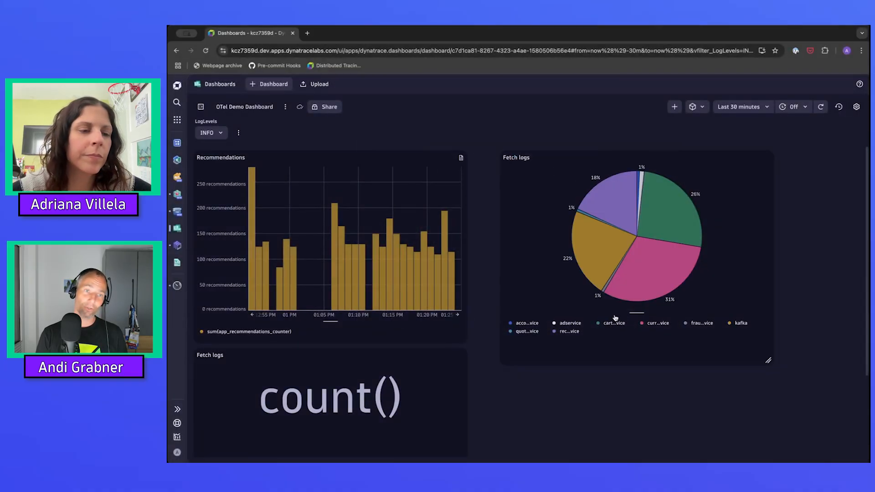
# Download the OTel Demo Dashboard as JSON, inspect the file in a new browser tab and return to the dashboard
pyautogui.click(285, 108)
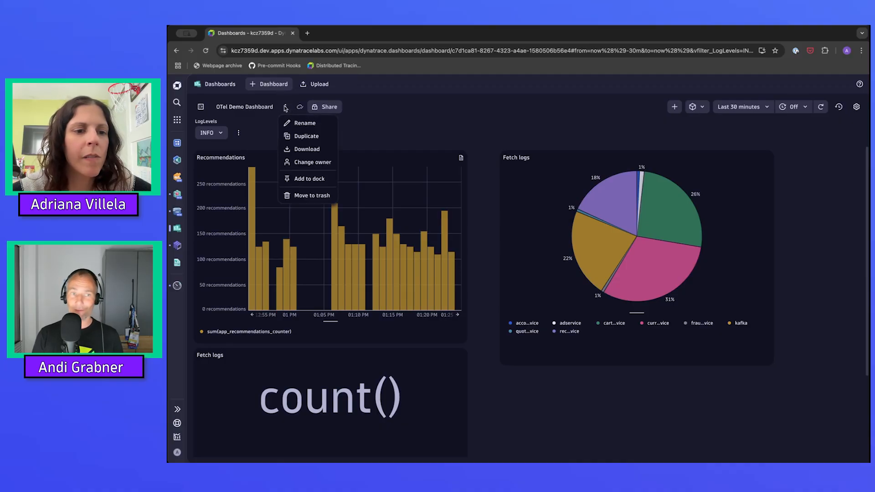
pyautogui.click(307, 151)
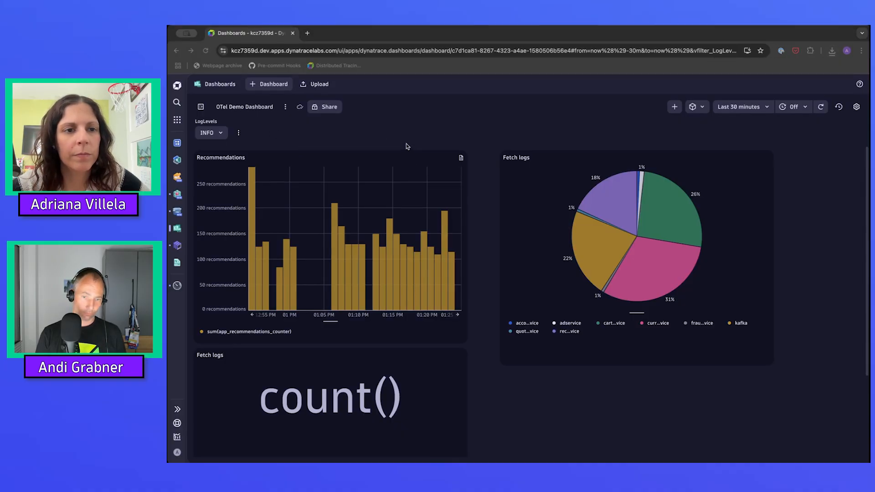
pyautogui.moveTo(407, 144); pyautogui.dragTo(411, 35)
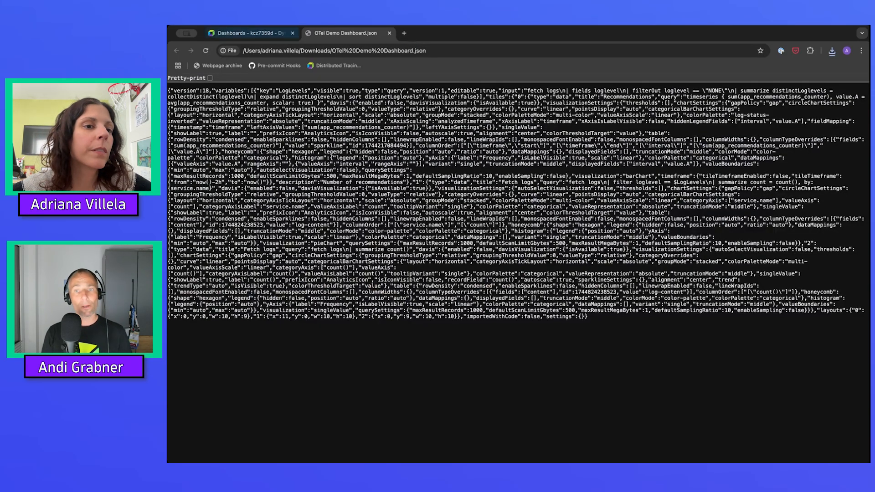
pyautogui.click(225, 33)
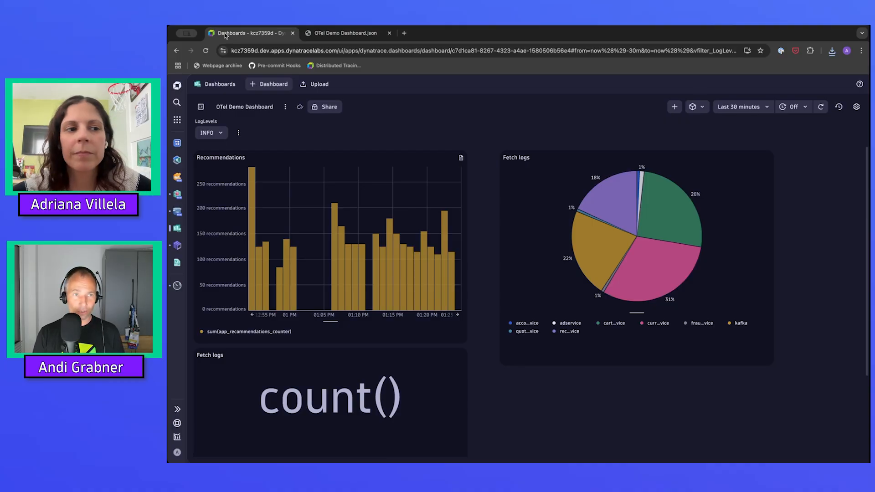
# Browse the full list of dashboards, including the ready-made Kubernetes, Extensions and Infrastructure & Operations ones
pyautogui.click(198, 86)
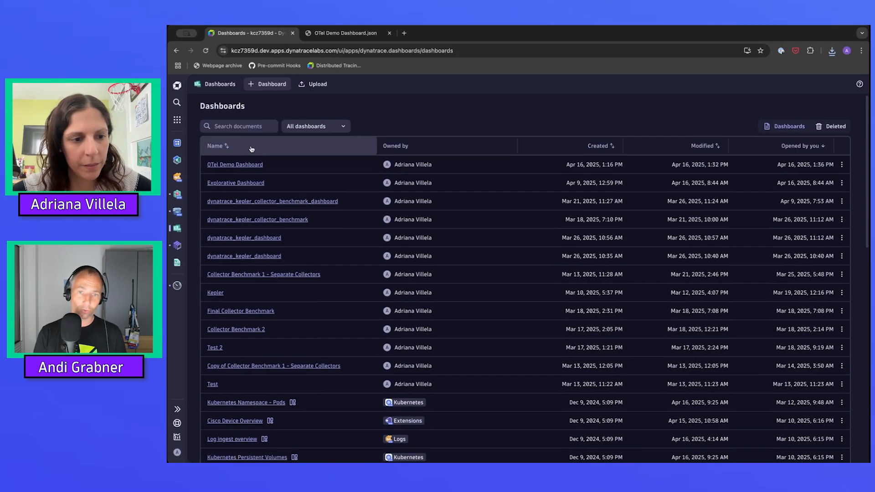
pyautogui.scroll(-2, 252, 148)
pyautogui.scroll(-6, 252, 148)
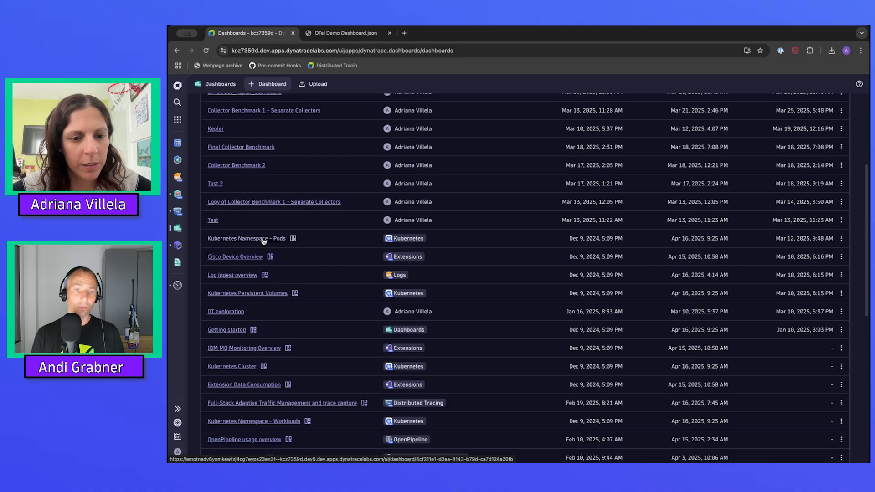
pyautogui.scroll(-4, 263, 241)
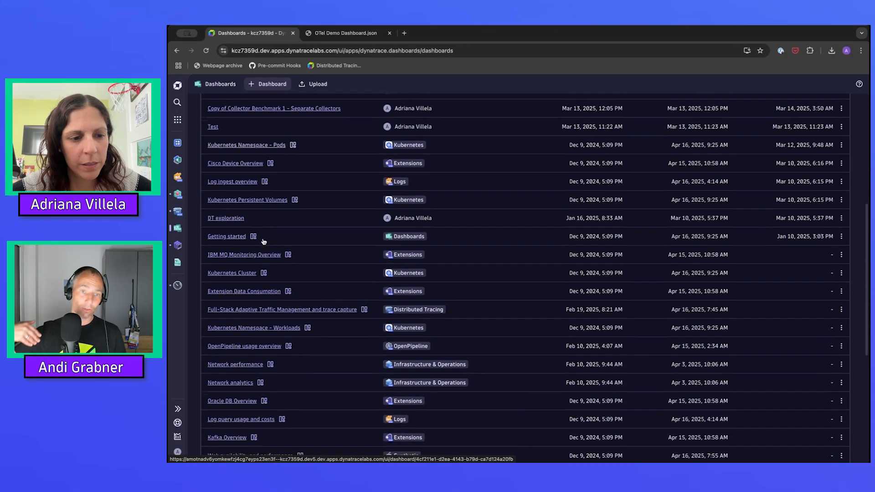
pyautogui.scroll(-2, 263, 242)
pyautogui.scroll(-2, 263, 241)
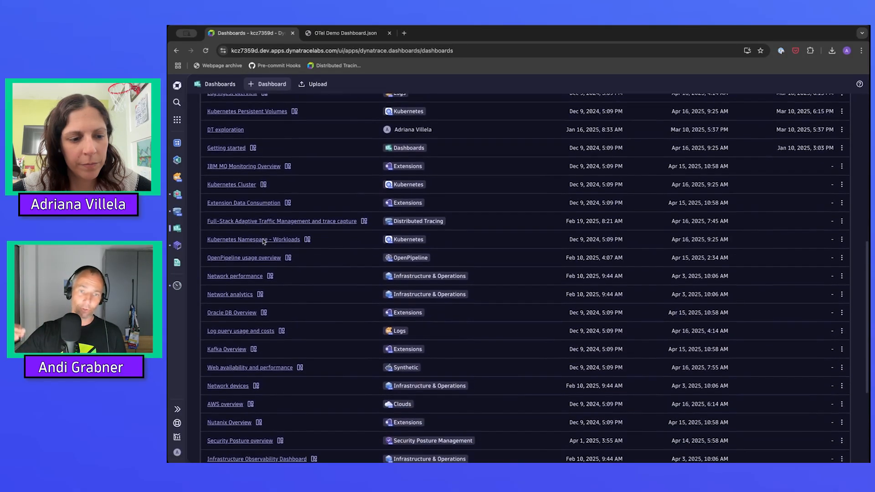
pyautogui.scroll(-1, 264, 241)
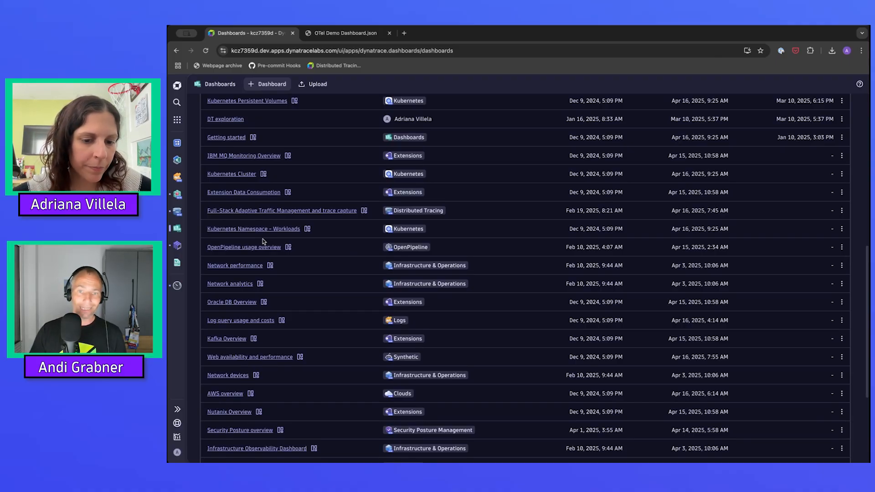
pyautogui.scroll(-3, 264, 241)
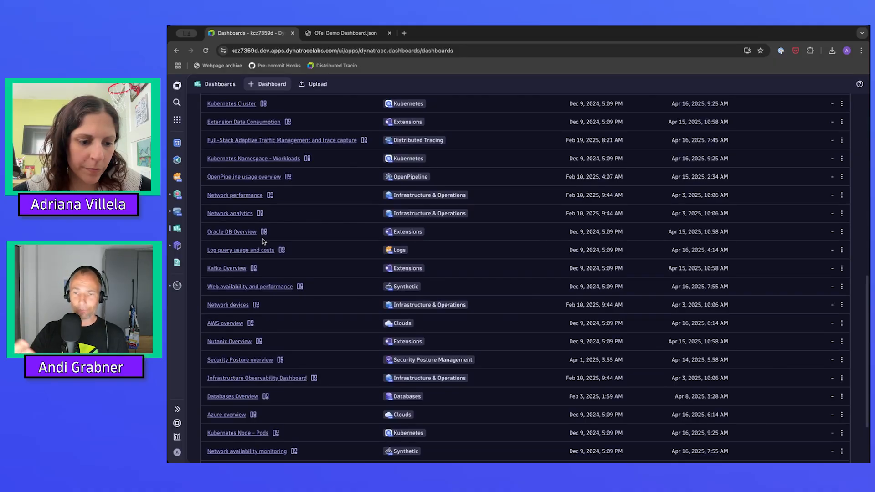
pyautogui.scroll(10, 264, 241)
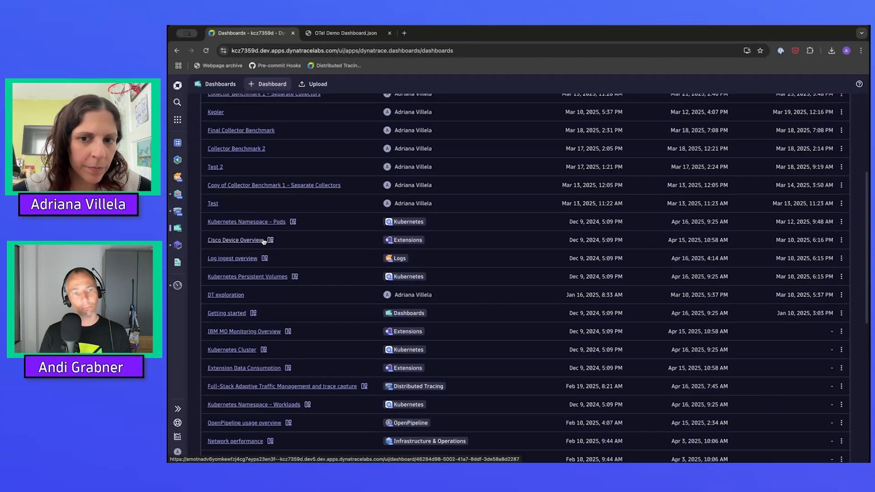
pyautogui.scroll(8, 263, 241)
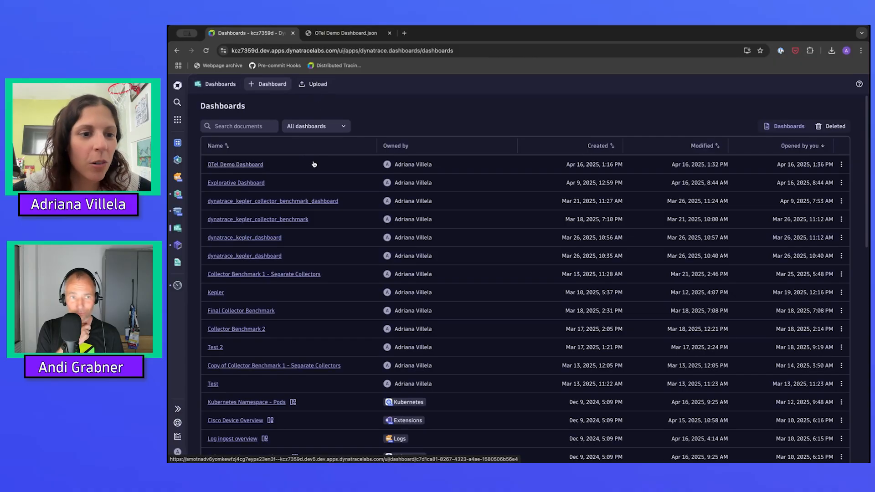
# Reopen the OTel Demo Dashboard, add it to the dock and show the dock entry's options
pyautogui.click(241, 164)
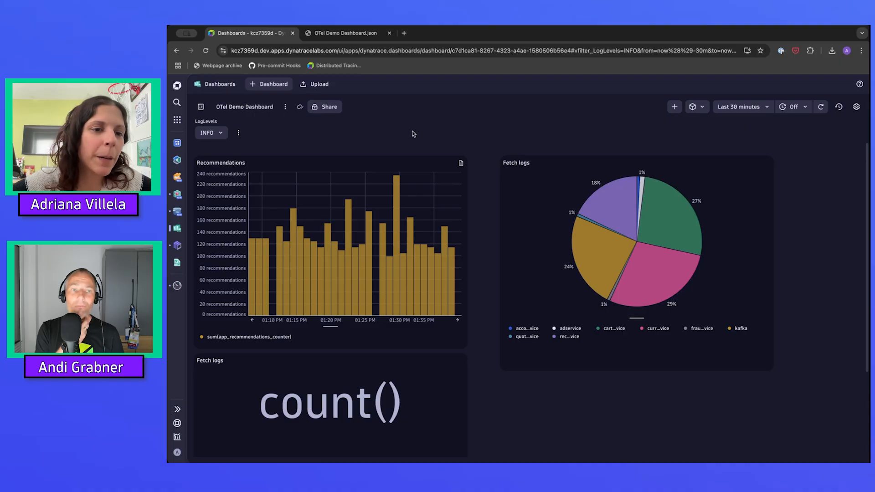
pyautogui.click(285, 107)
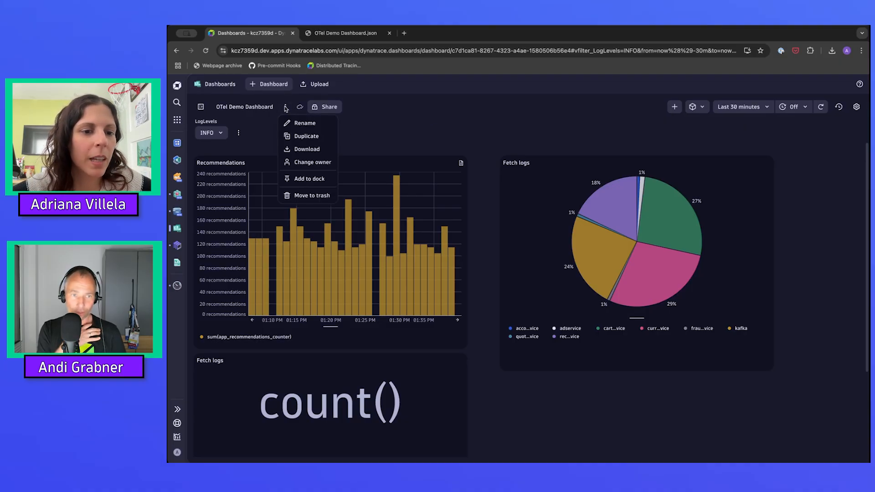
pyautogui.click(318, 179)
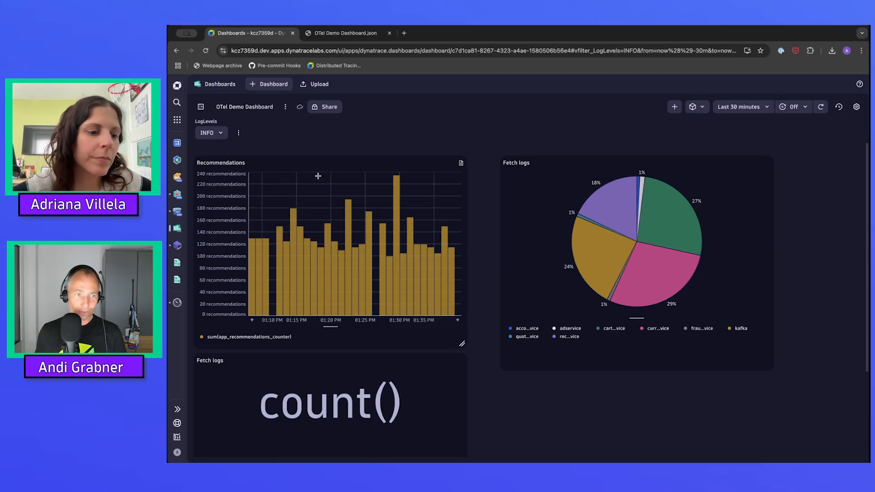
pyautogui.rightClick(177, 279)
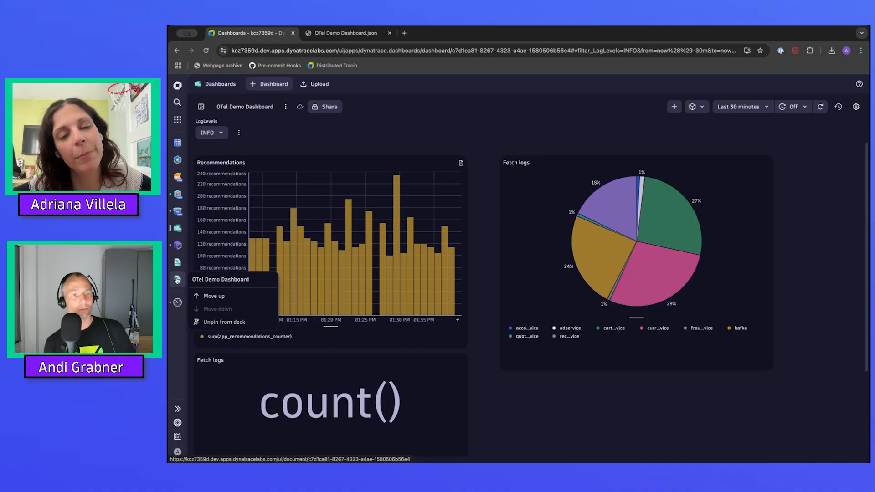